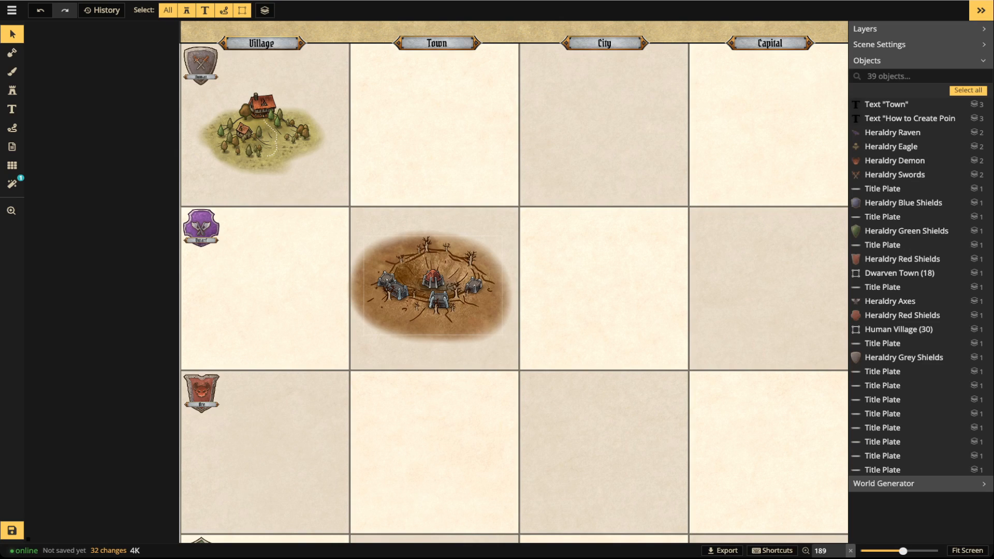
- Choose the Volcano 1 stamp from the Terrain section of the stamp catalog
scroll(427, 307, "up", 3)
key("space")
left_click_drag(427, 307, 135, 114)
key("space")
key("space")
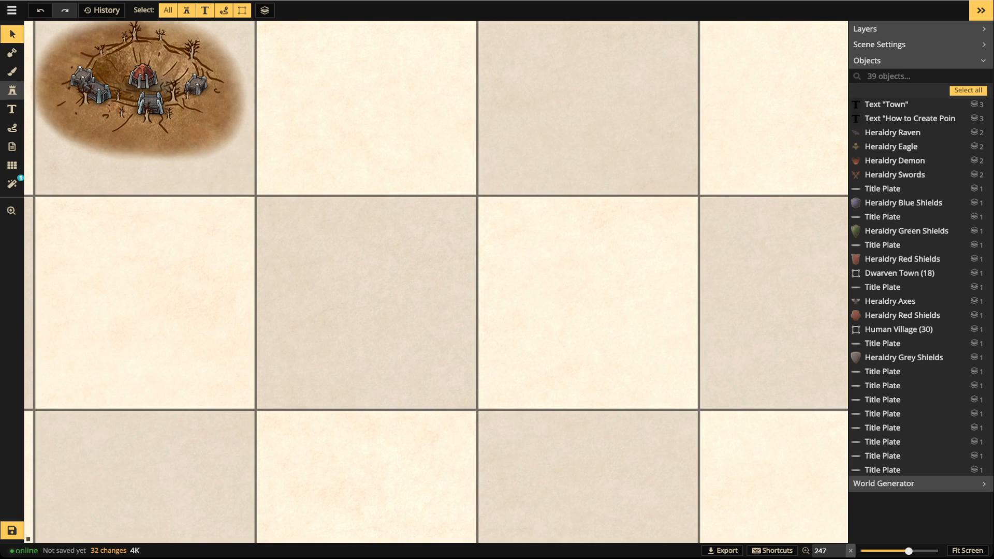
left_click(12, 90)
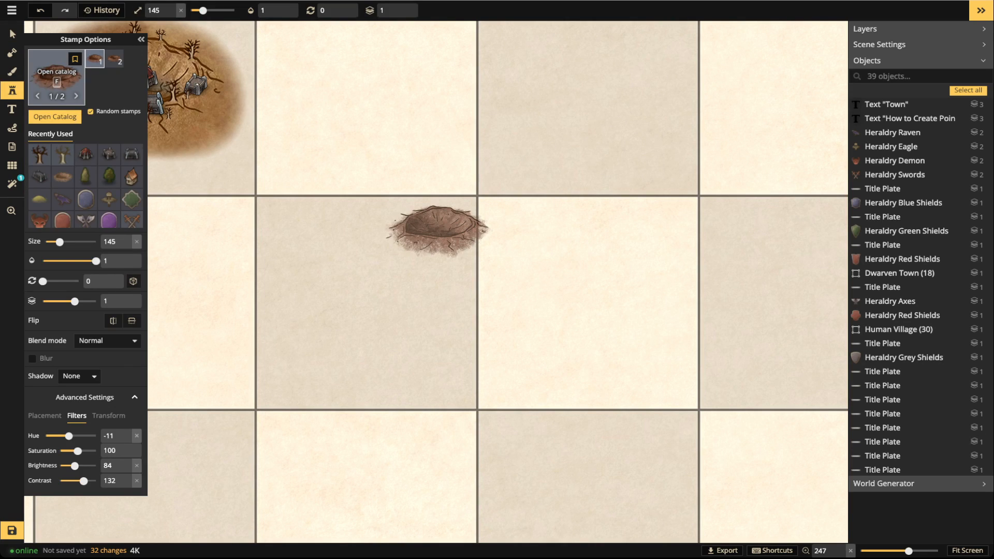
left_click(57, 78)
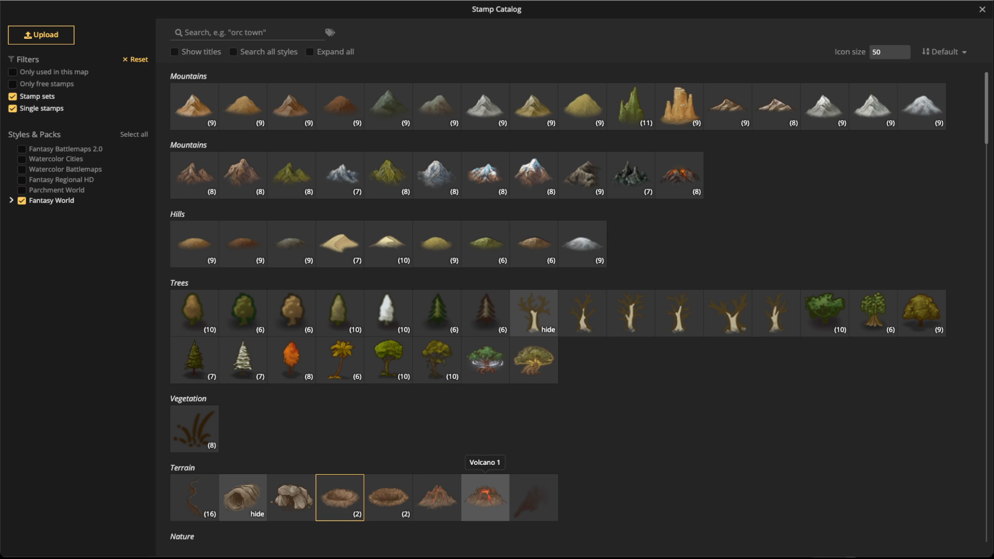
left_click(485, 498)
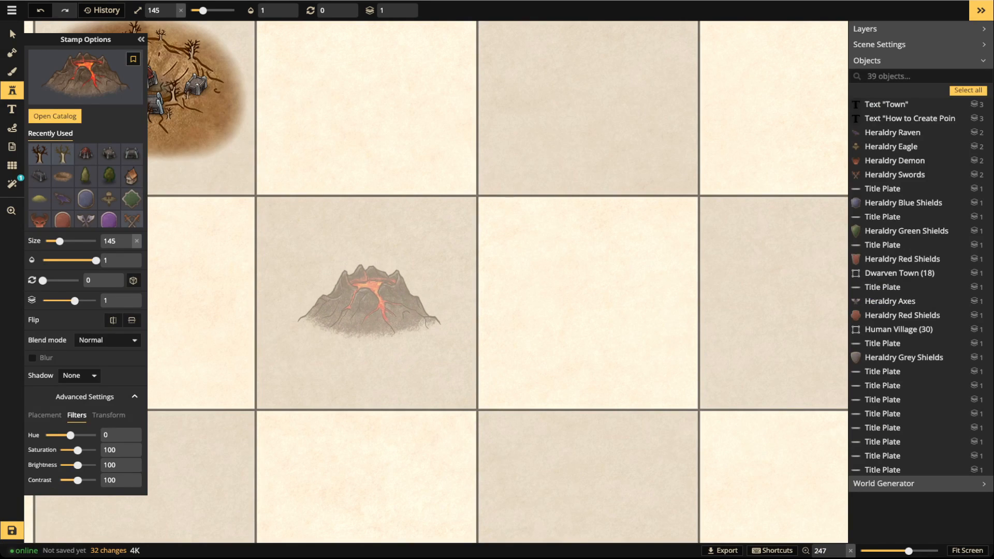
- Place the volcano stamp at size 195 in the centre of the Orc row's City cell
key("bracketright")
key("bracketright")
key("bracketright")
key("bracketright")
key("bracketright")
key("bracketright")
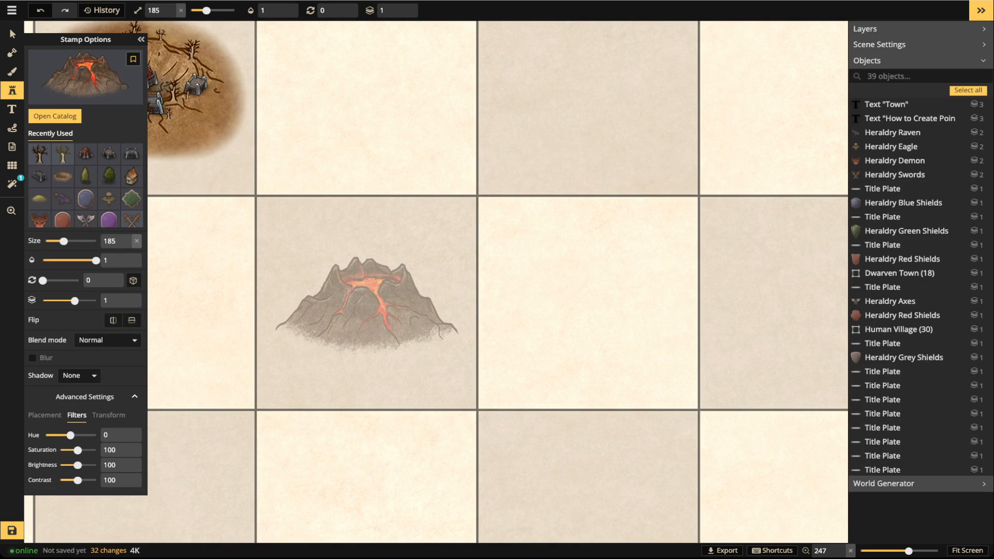
key("bracketright")
key("bracketright")
left_click(366, 300)
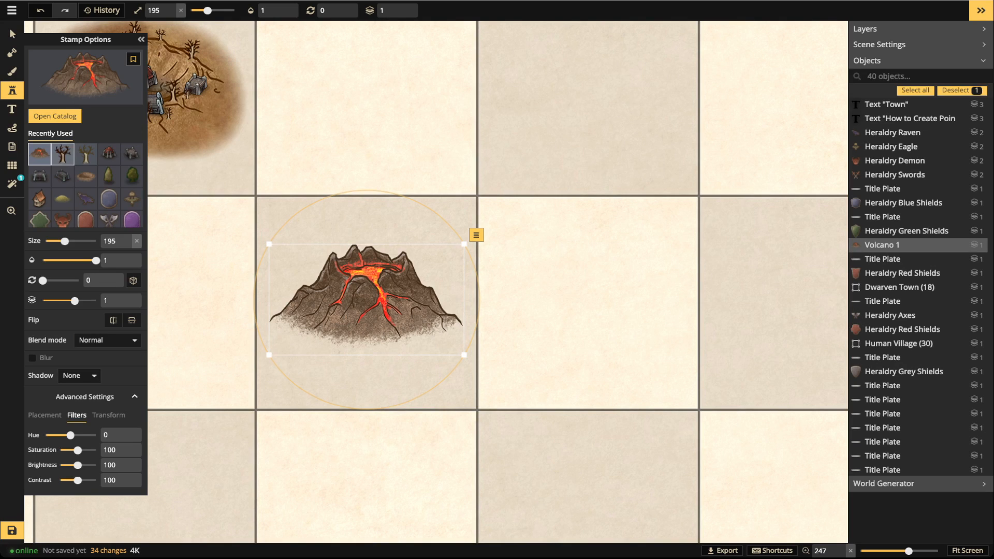
- Place two Dark Hills stamps at size 145 in front of the volcano, one at each side of its base
left_click(85, 77)
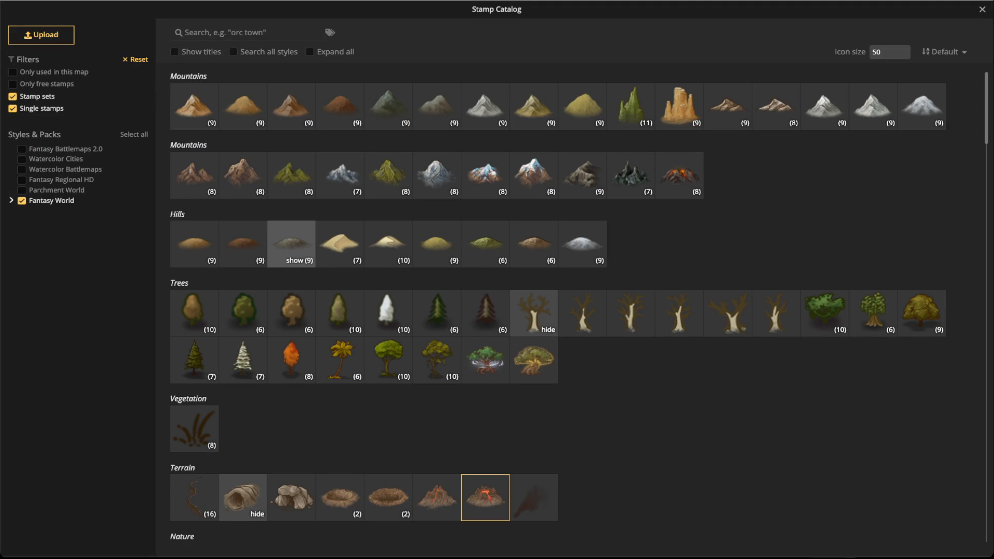
left_click(291, 243)
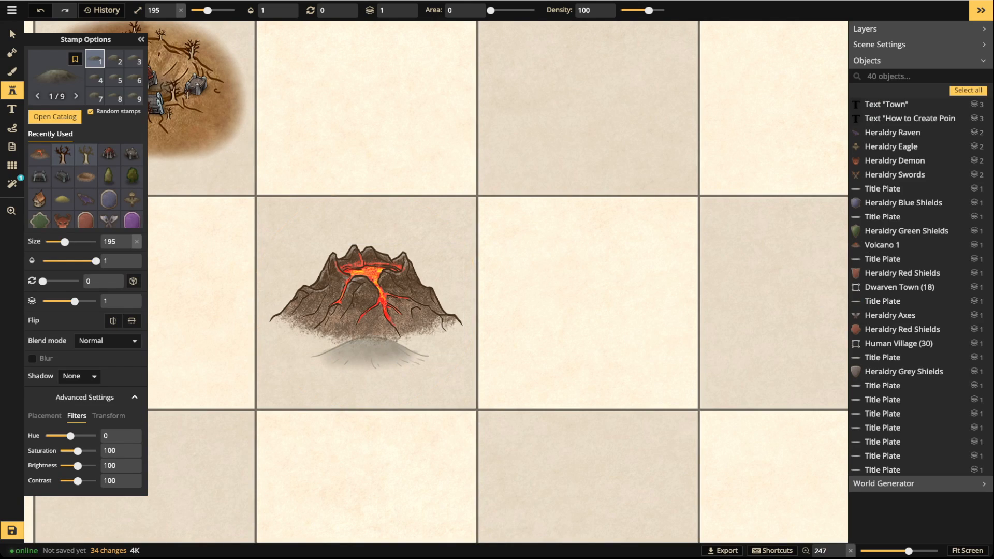
key("Left")
key("[")
key("[")
key("[")
key("[")
key("[")
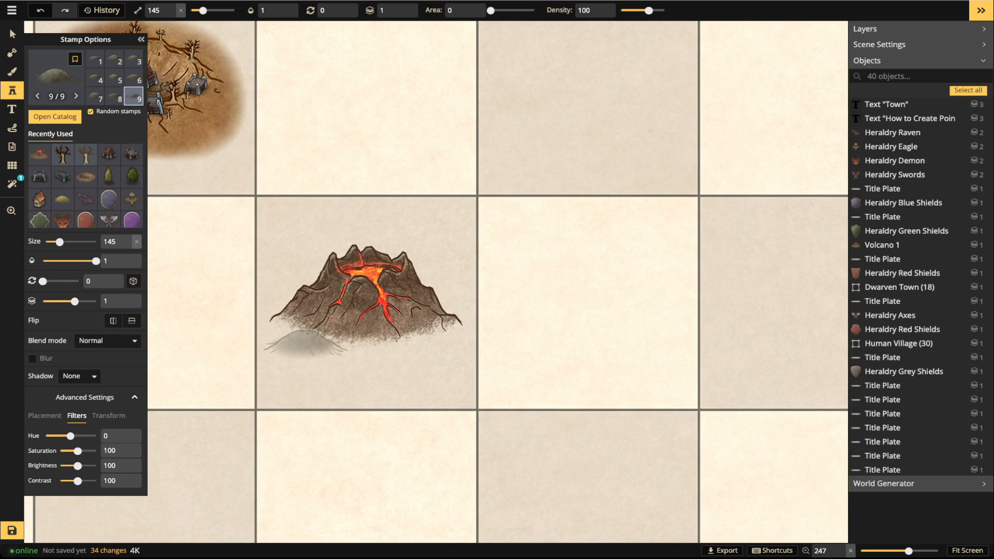
left_click(308, 343)
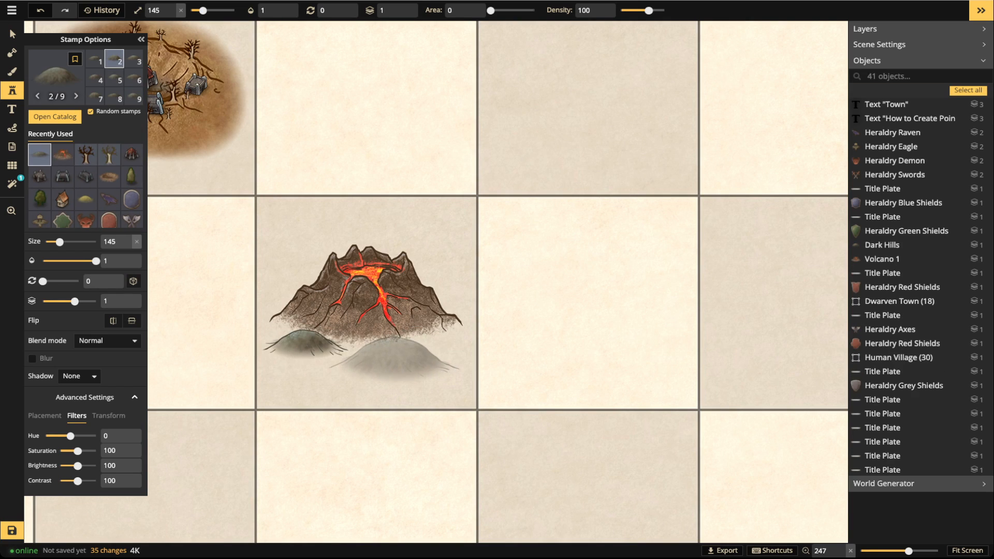
left_click(397, 363)
- Place two smaller Dark Hills stamps behind the volcano, size 125 at its right edge and size 105 at its left edge
key("[")
key("[")
key("[")
key("[")
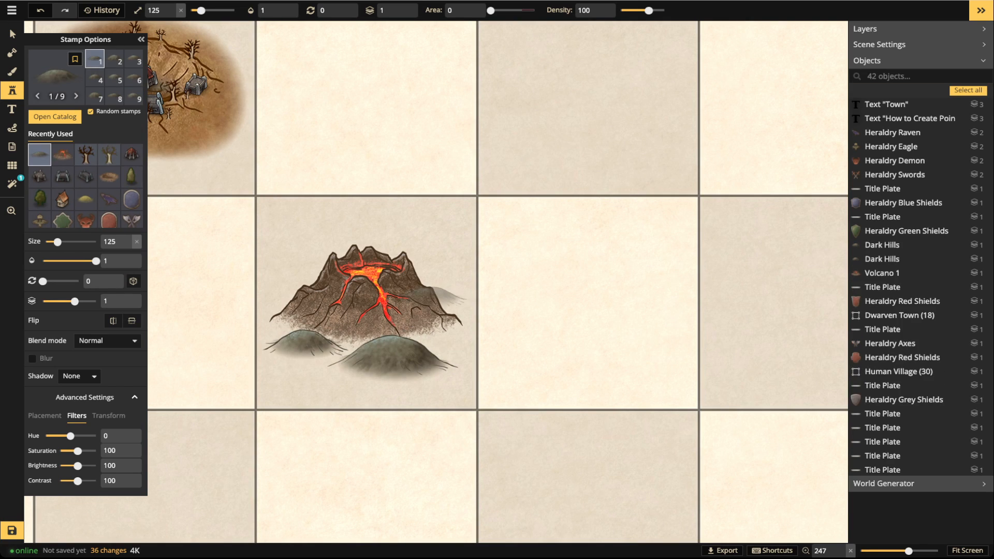
left_click(304, 263)
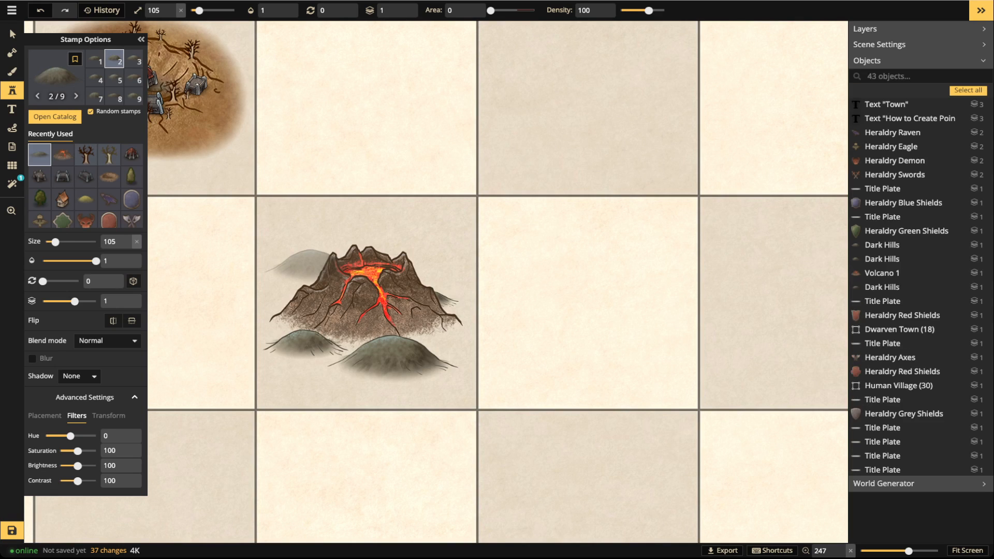
left_click(439, 231)
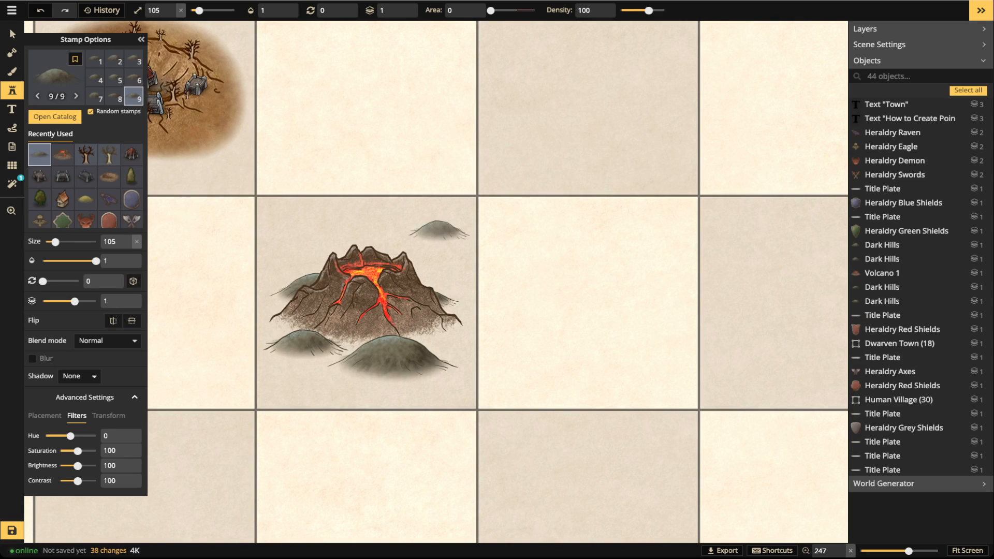
- Shrink the front-right dark hill and nudge it closer to the volcano's base
left_click(13, 34)
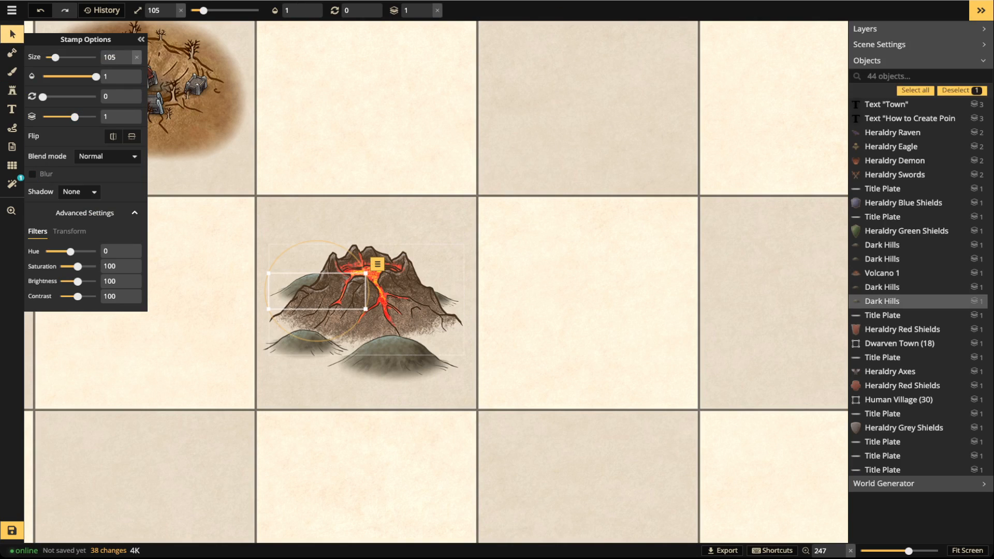
left_click(394, 359)
left_click_drag(393, 358, 396, 355)
- Set the hue of all four dark hills to -34 and nudge the front-left hill slightly to the right
left_click(306, 284)
left_click(449, 299, "shift")
left_click(448, 299, "shift")
left_click(395, 357, "shift")
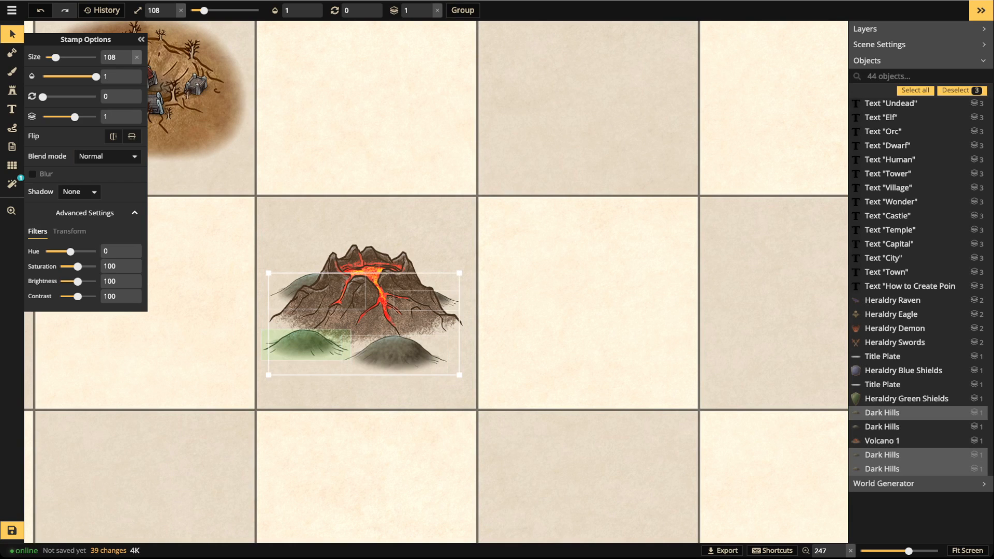
left_click(306, 345, "shift")
scroll(361, 326, "up", 3)
scroll(361, 325, "up", 4)
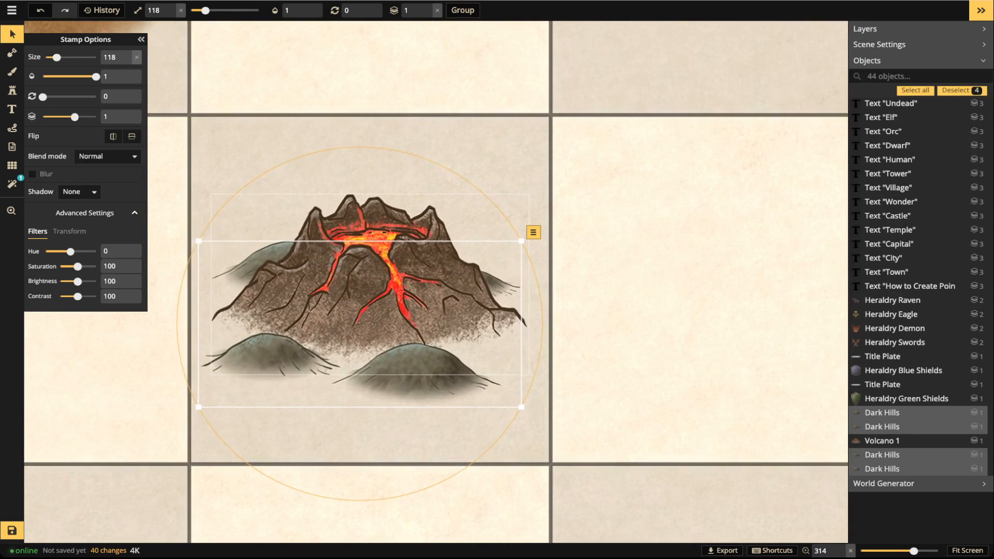
left_click_drag(71, 251, 64, 251)
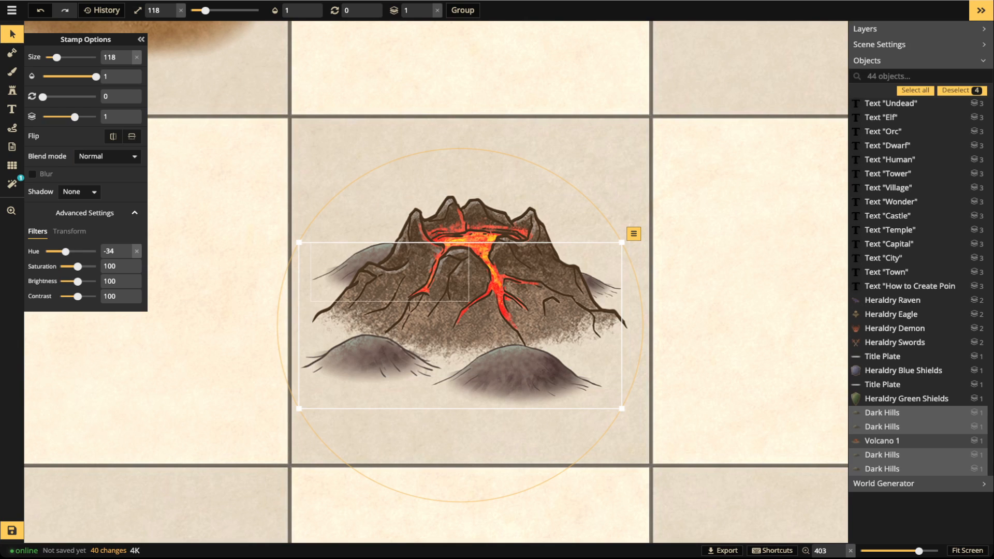
mouse_move(370, 357)
left_mouse_down()
mouse_move(395, 342)
mouse_move(378, 360)
left_mouse_up()
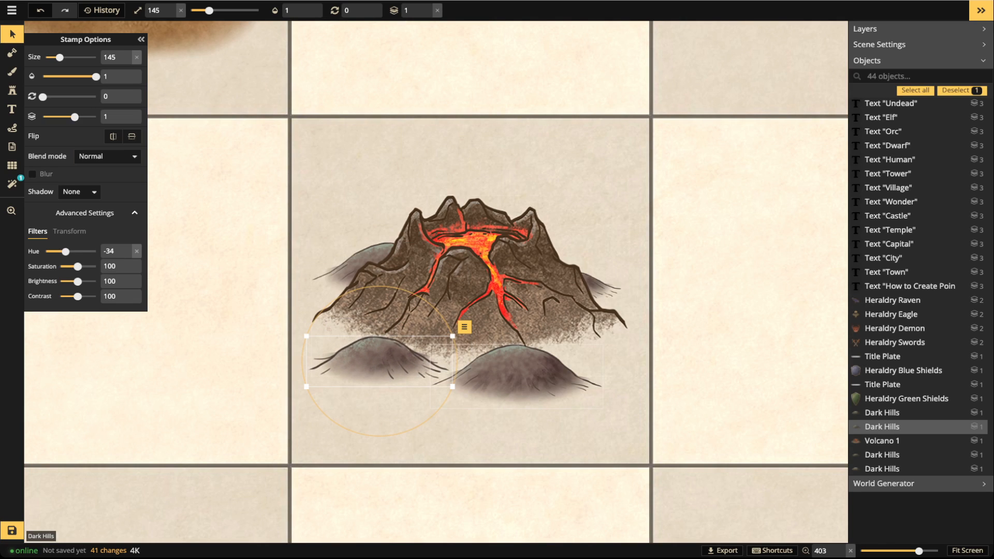
key("Escape")
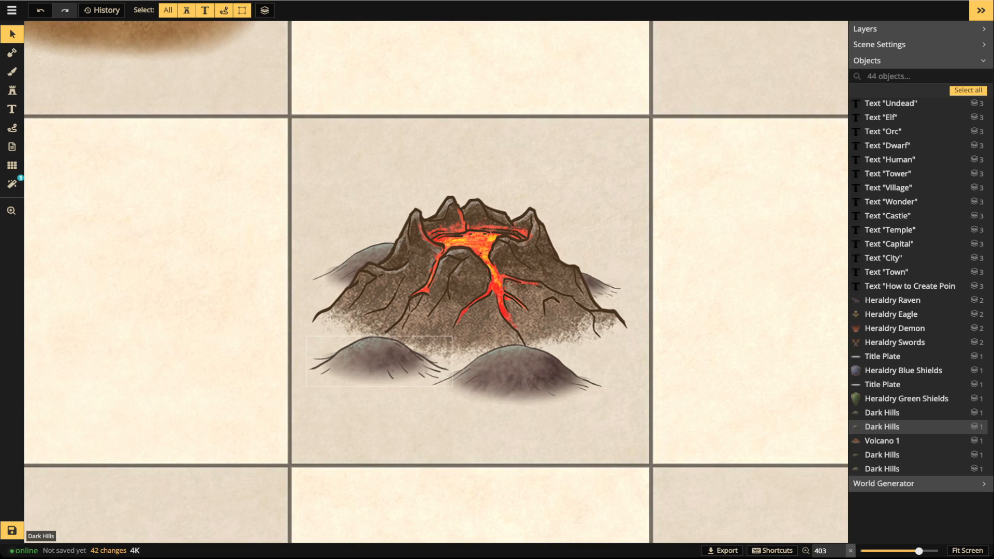
- Shift all stamps of the dark hills set slightly up and to the right, and narrow their width to 85
left_click(380, 361)
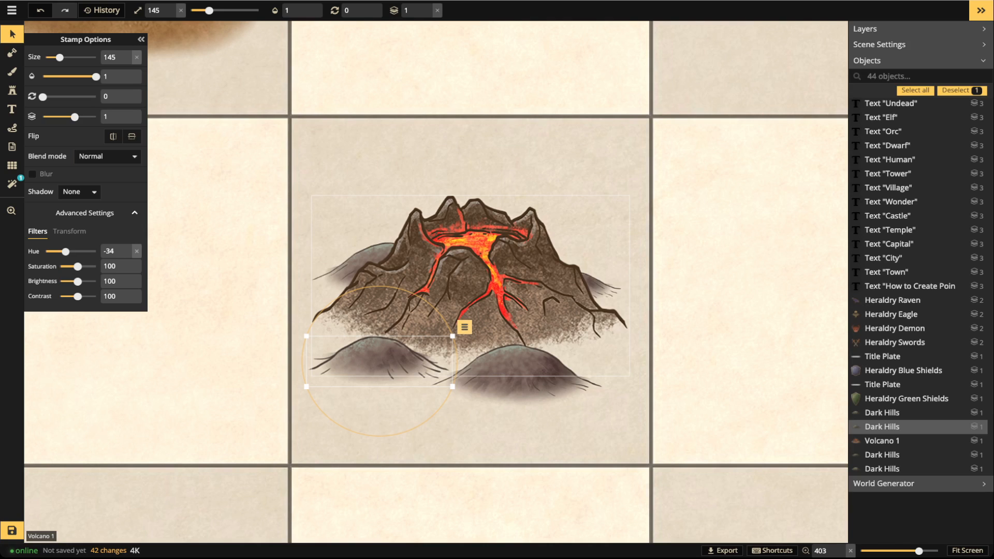
left_click(465, 327)
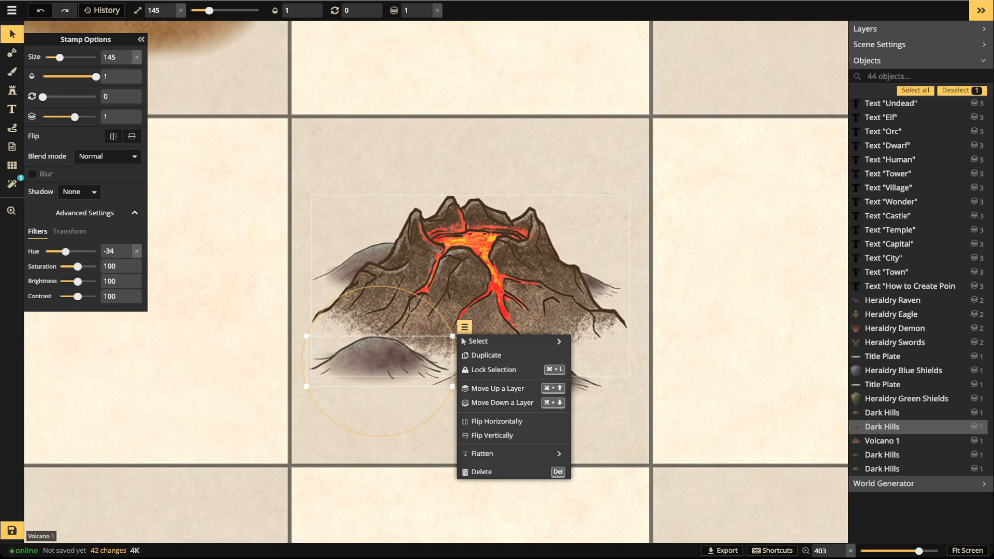
mouse_move(478, 342)
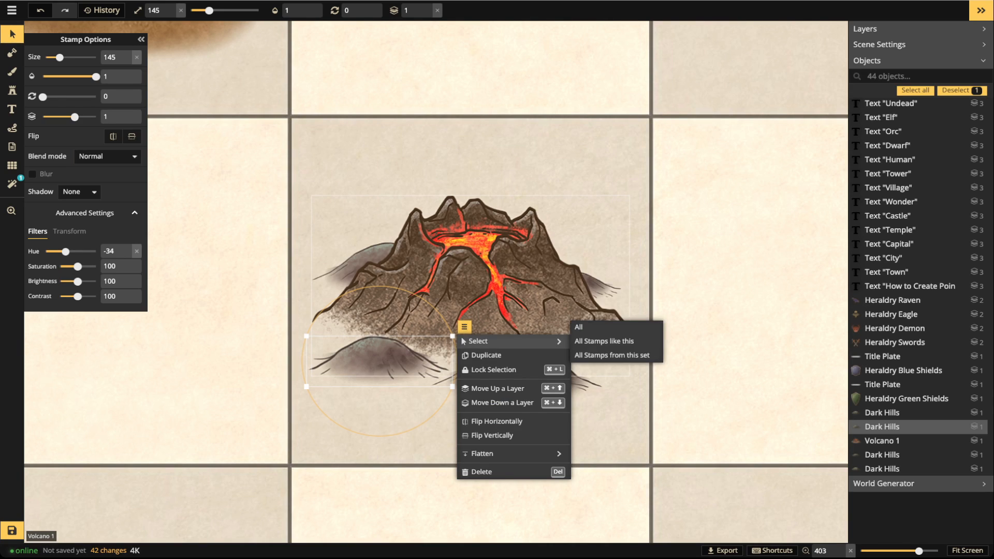
left_click(611, 356)
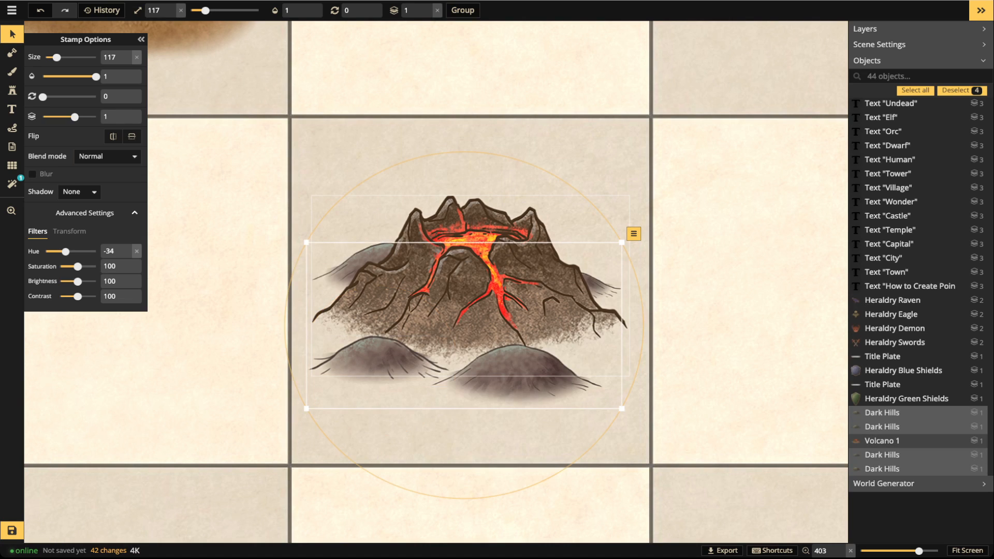
left_click_drag(380, 362, 384, 358)
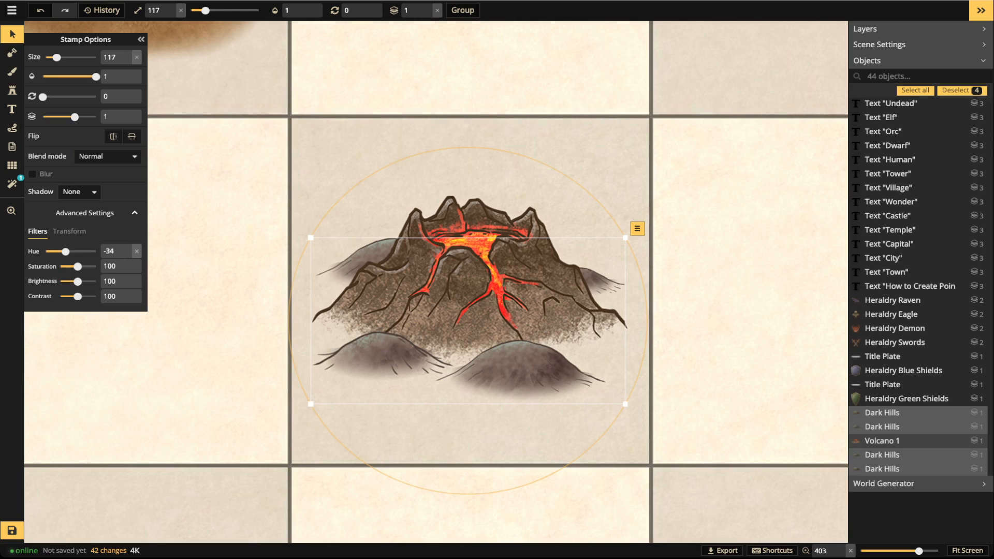
left_click(69, 232)
left_click_drag(77, 251, 75, 252)
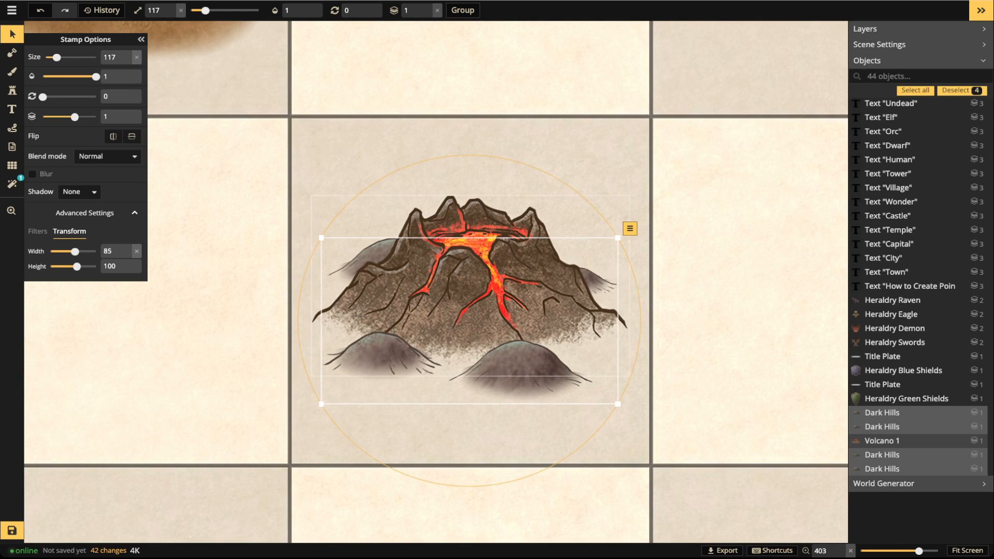
left_click(629, 414)
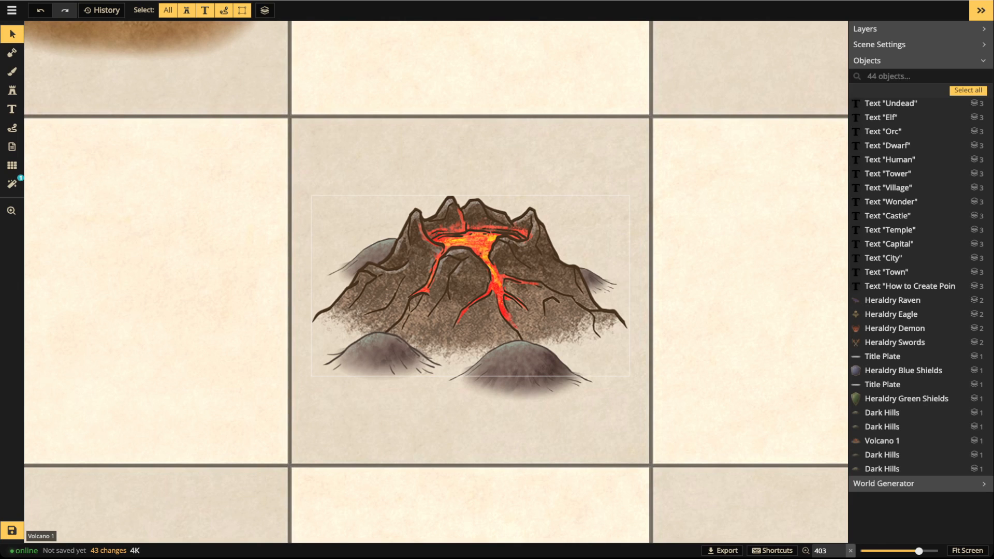
- Choose the green Karsts stamp set from the catalog's Mountains section and set its hue to -34
left_click(11, 90)
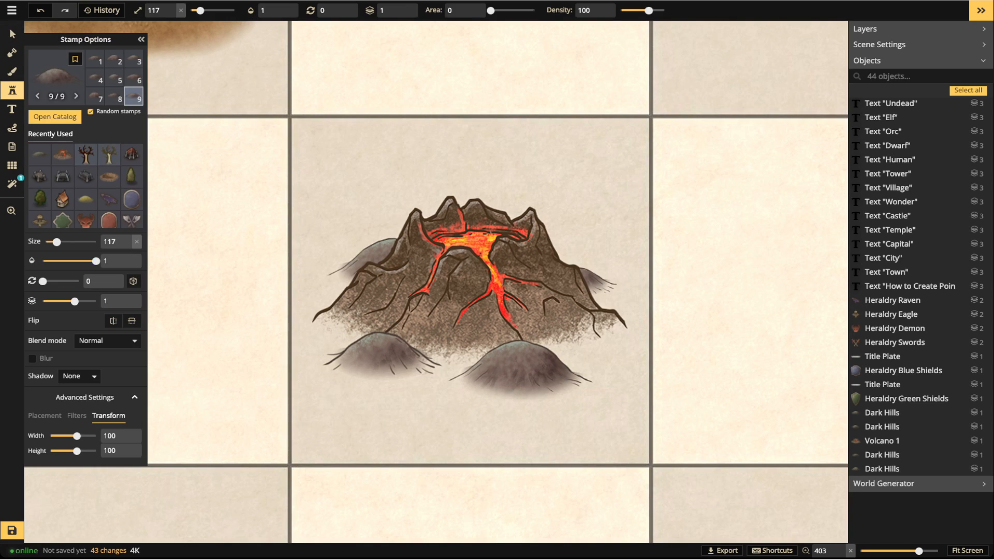
key("f")
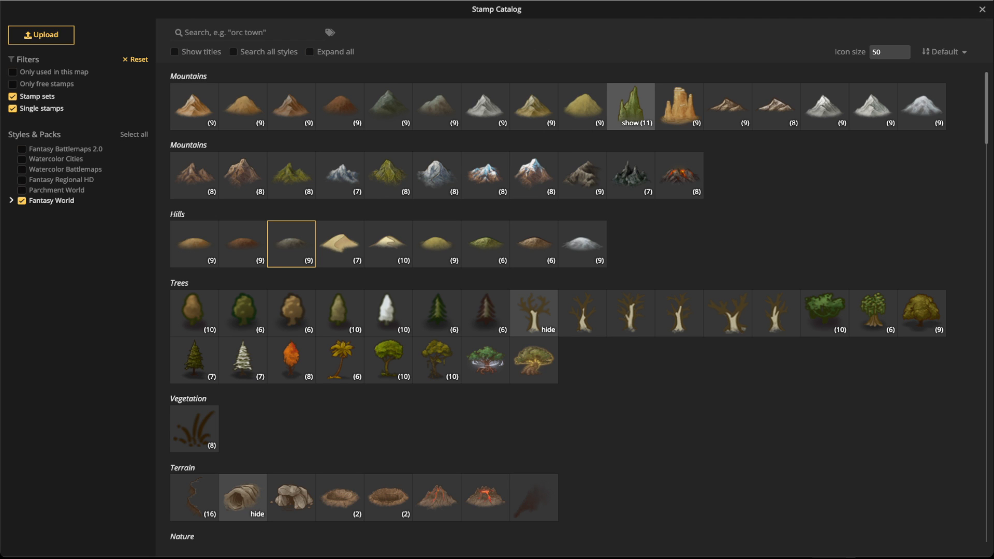
left_click(631, 106)
scroll(349, 207, "up", 3)
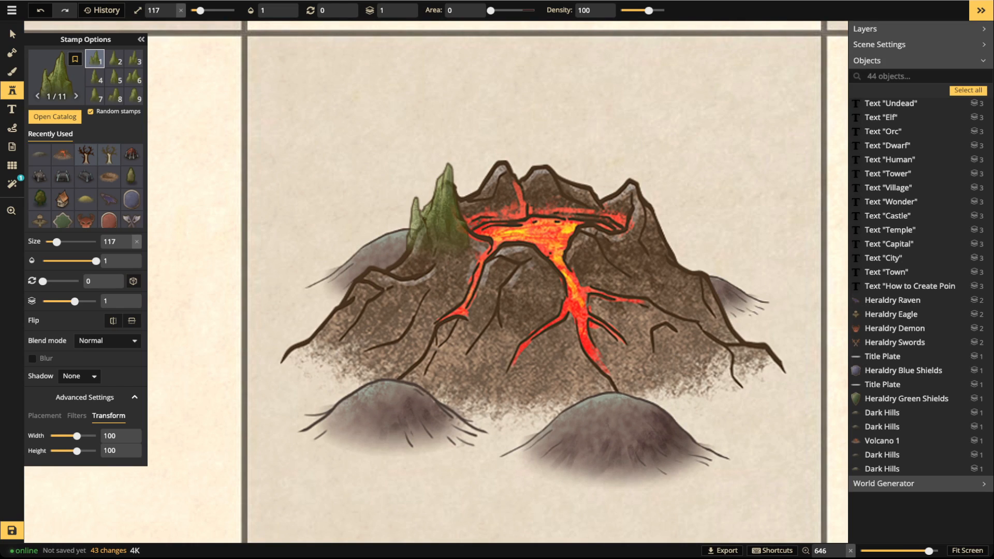
left_click(77, 416)
left_click_drag(71, 436, 66, 436)
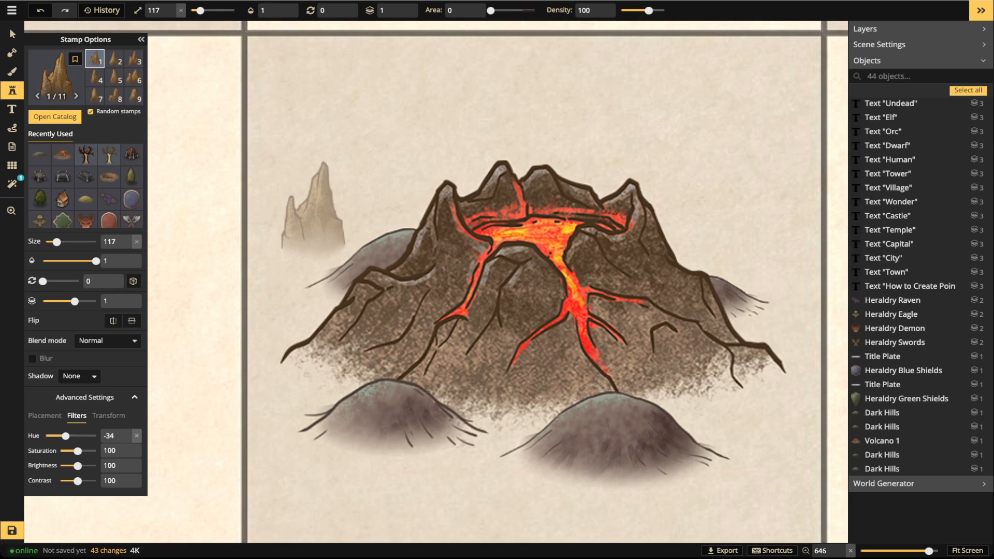
- Place a karst on the volcano's left slope on layer 2, rotated to 330
left_click(404, 7)
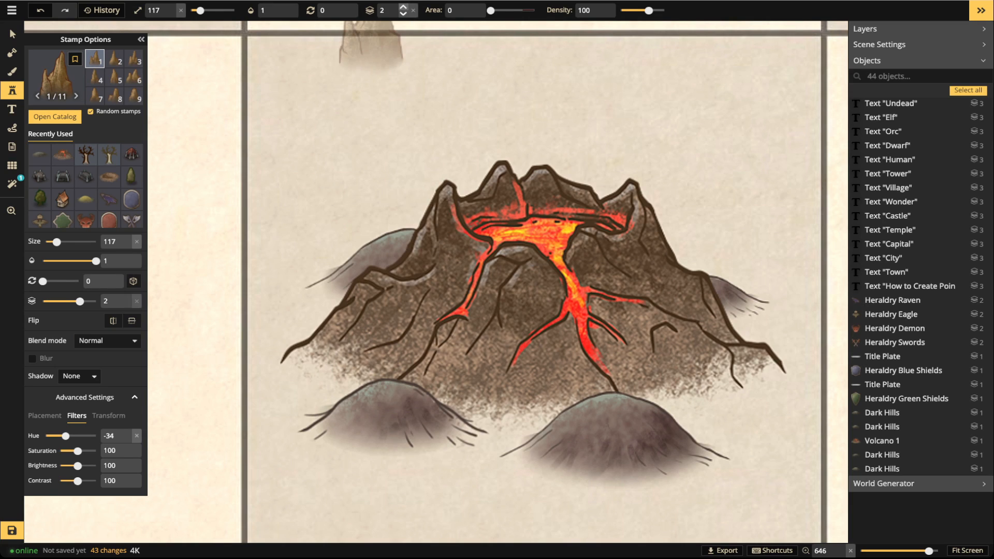
scroll(356, 262, "down", 2)
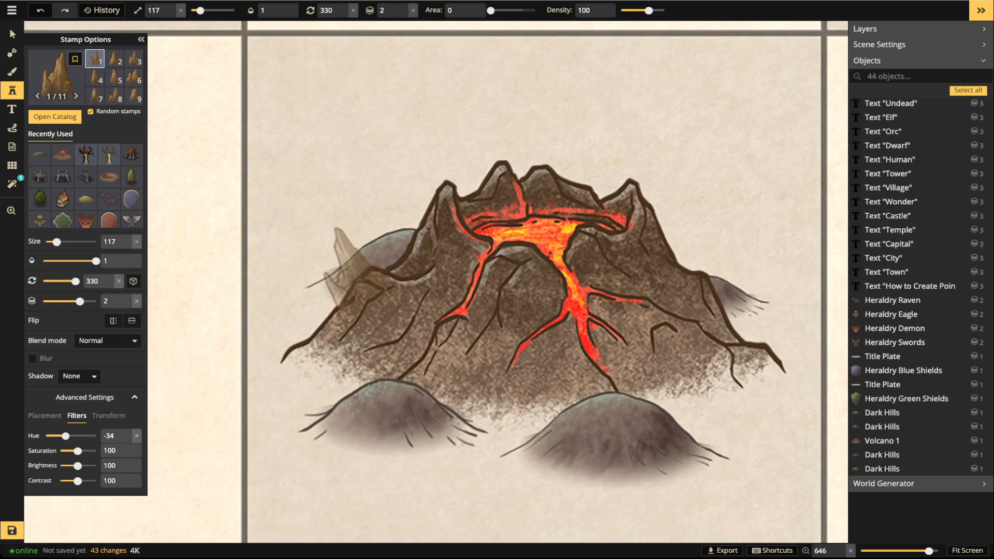
left_click(359, 273)
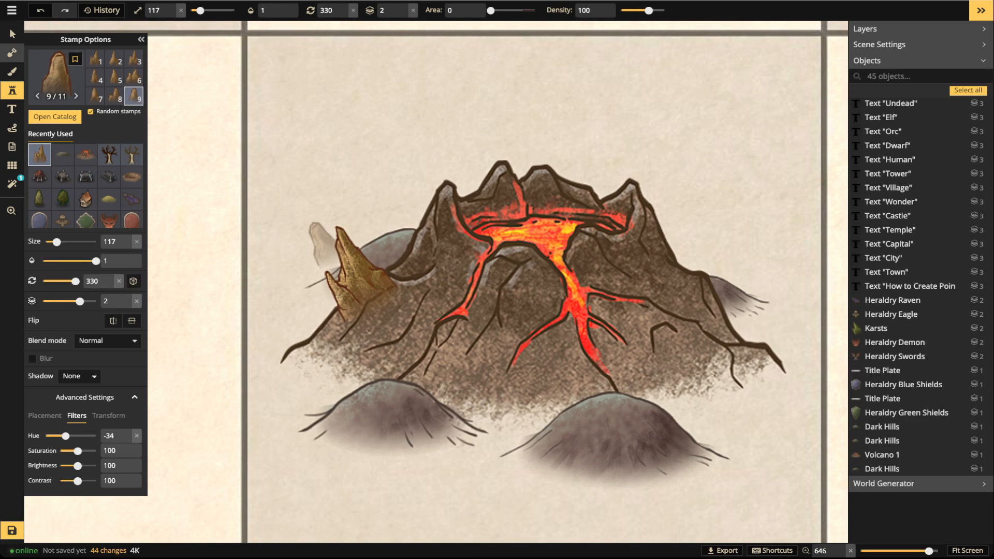
- Darken the karst to brightness 81 and reposition it higher on the volcano's left flank with its rotation at 322
left_click(13, 34)
left_click_drag(363, 282, 375, 286)
left_click_drag(78, 282, 64, 252)
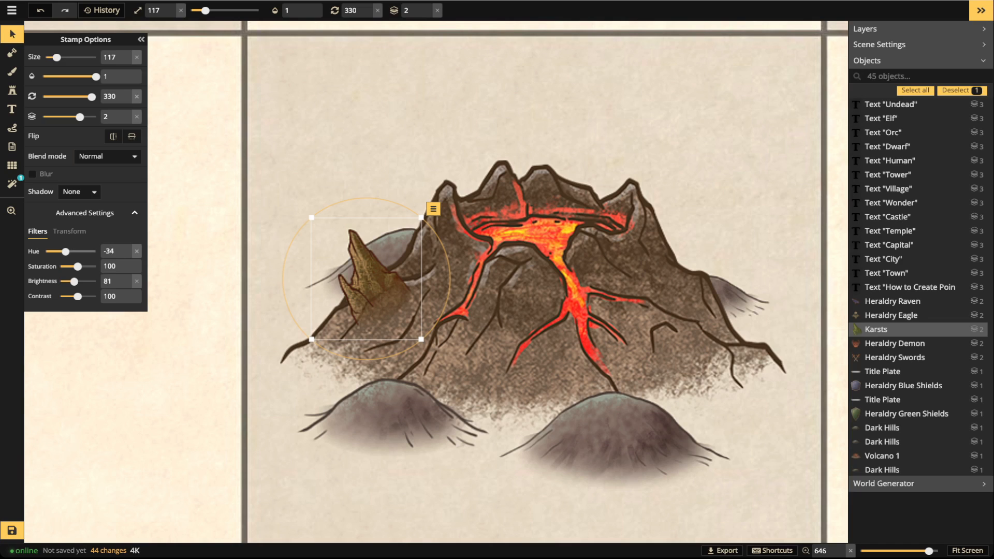
left_click_drag(450, 283, 449, 270)
left_click_drag(374, 283, 406, 274)
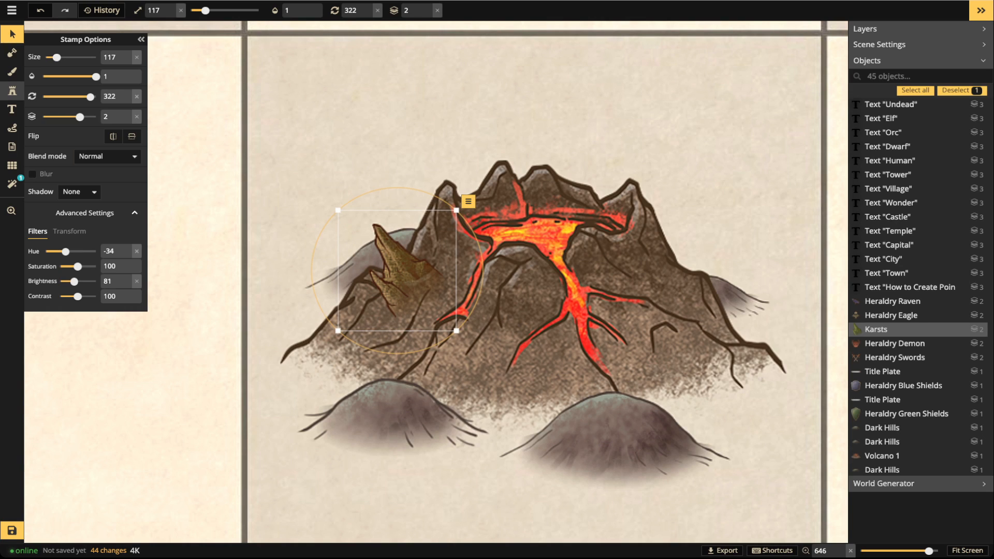
- Activate karst stamping and choose the single-spire variant 2 of the set with its rotation at 7
key("s")
left_click_drag(373, 167, 265, 176)
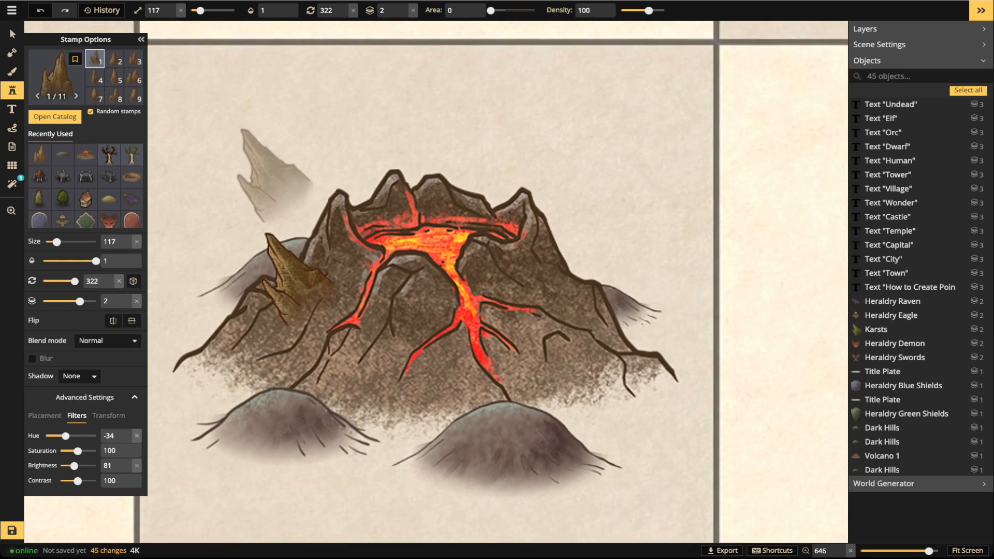
key("Left")
scroll(594, 269, "up", 4)
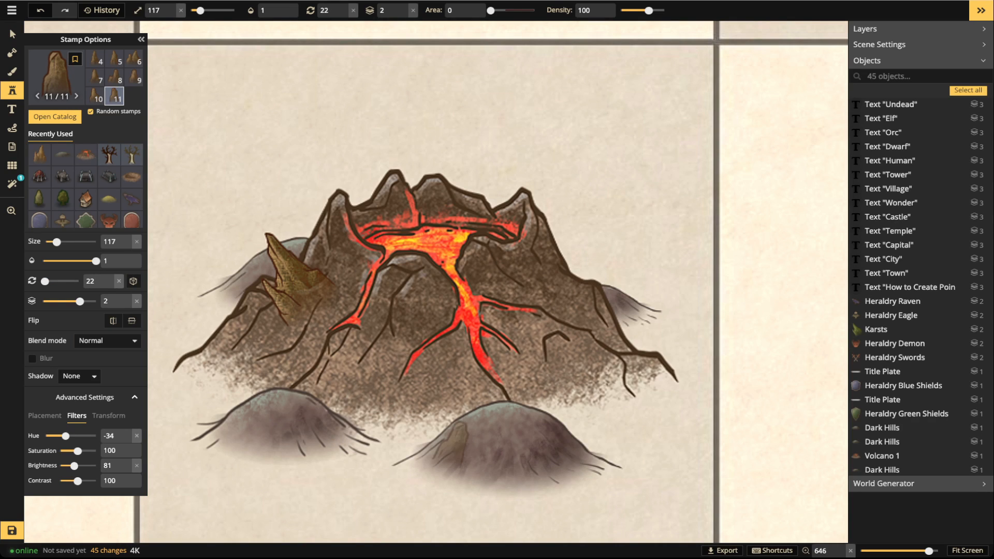
left_click(299, 343)
scroll(482, 356, "down", 1)
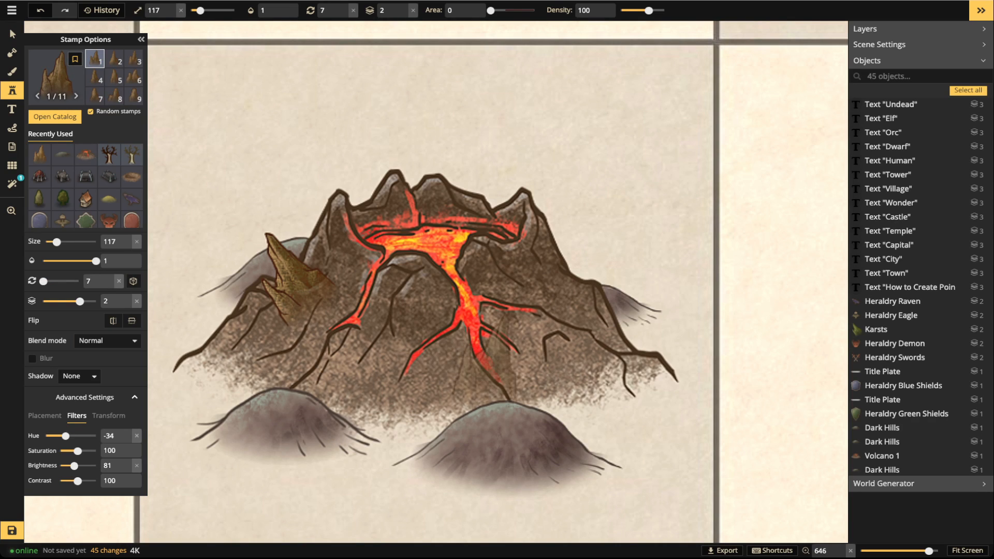
key("Right")
key("Right")
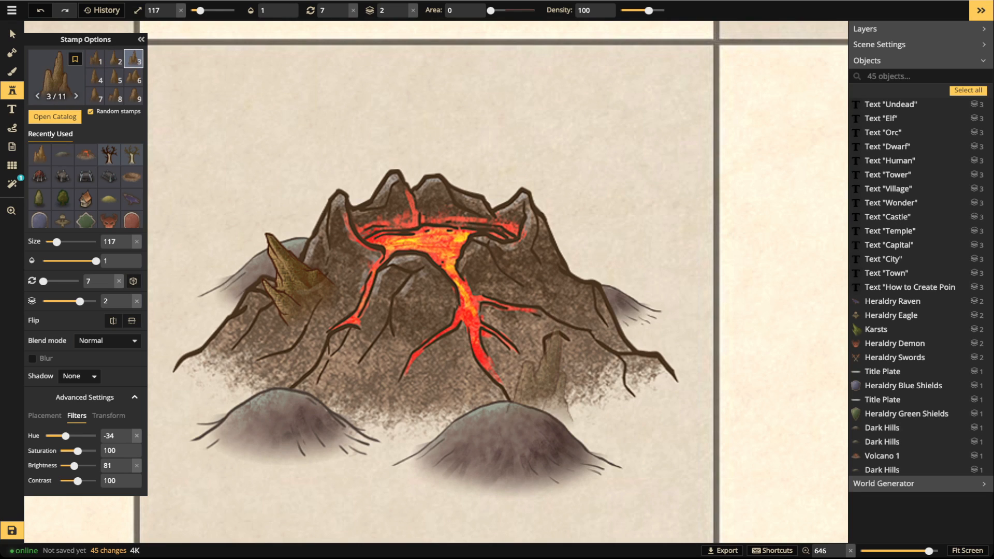
key("Left")
- Reduce the karst stamp's size to 67 and place the spire on the volcano's rear crater rim
key("bracketleft")
key("bracketleft")
key("bracketleft")
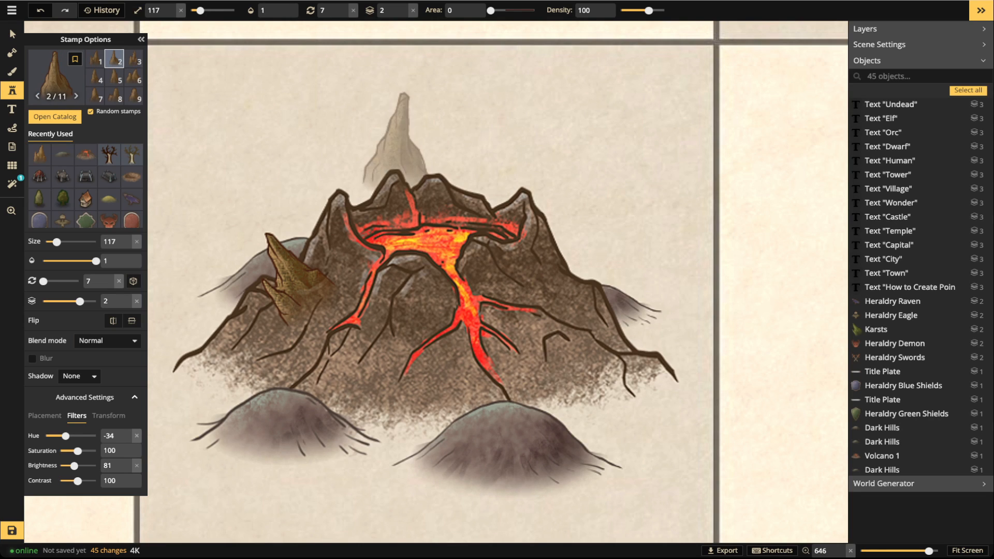
key("bracketleft")
key("bracketleft")
scroll(377, 169, "down", 1)
scroll(433, 161, "up", 1)
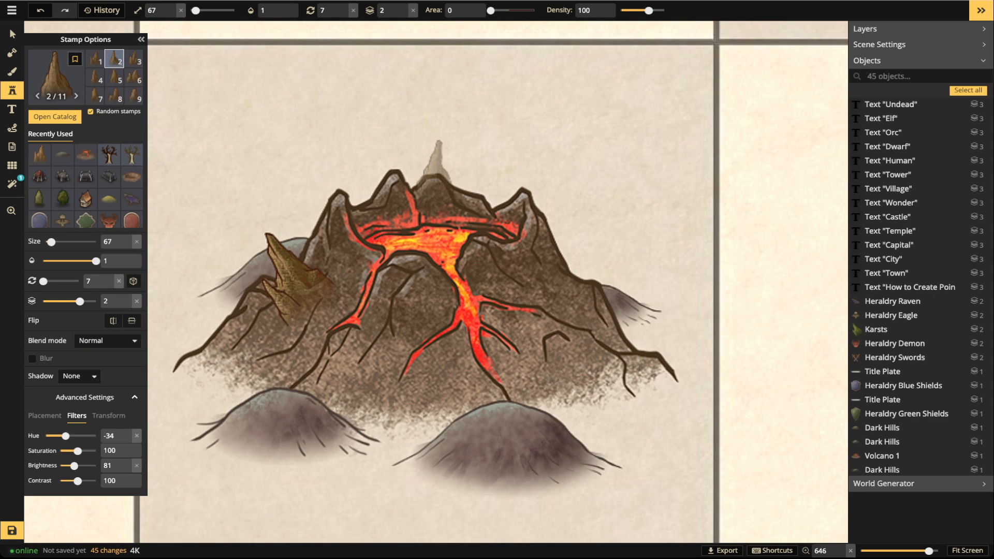
left_click(434, 164)
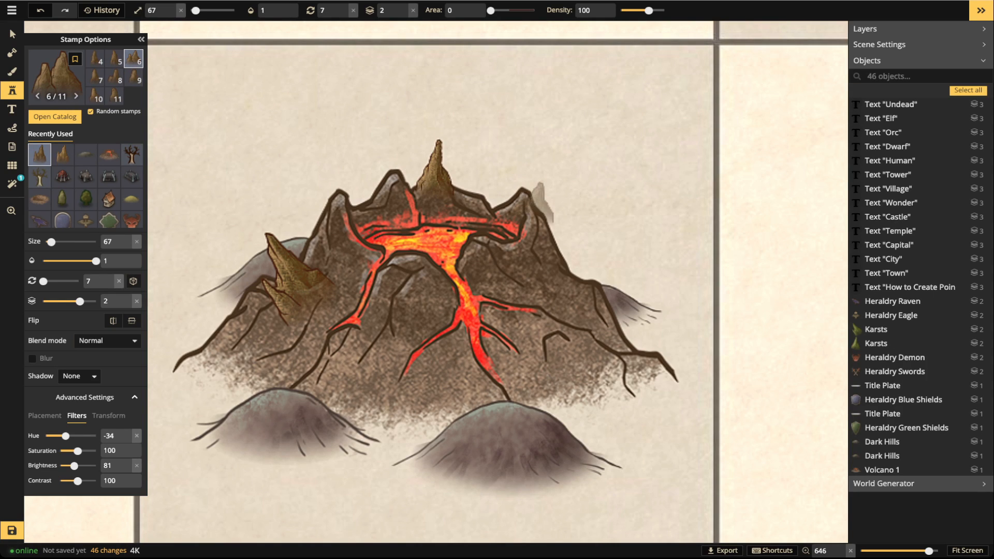
- Stamp a twin-peaked karst on the volcano's right slope at rotation 22 and a small one by the front left hill at 322
scroll(586, 277, "up", 1)
left_click(590, 267)
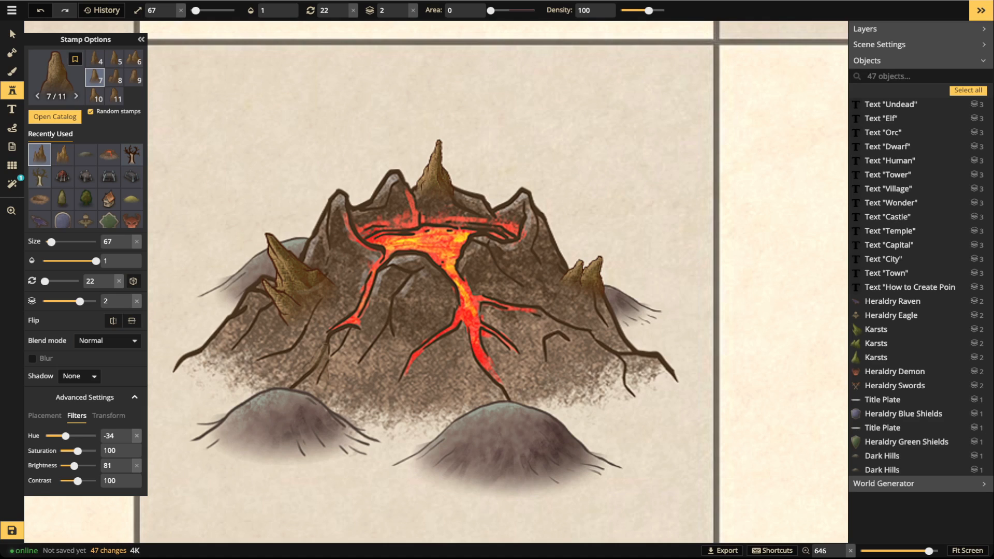
scroll(251, 381, "down", 4)
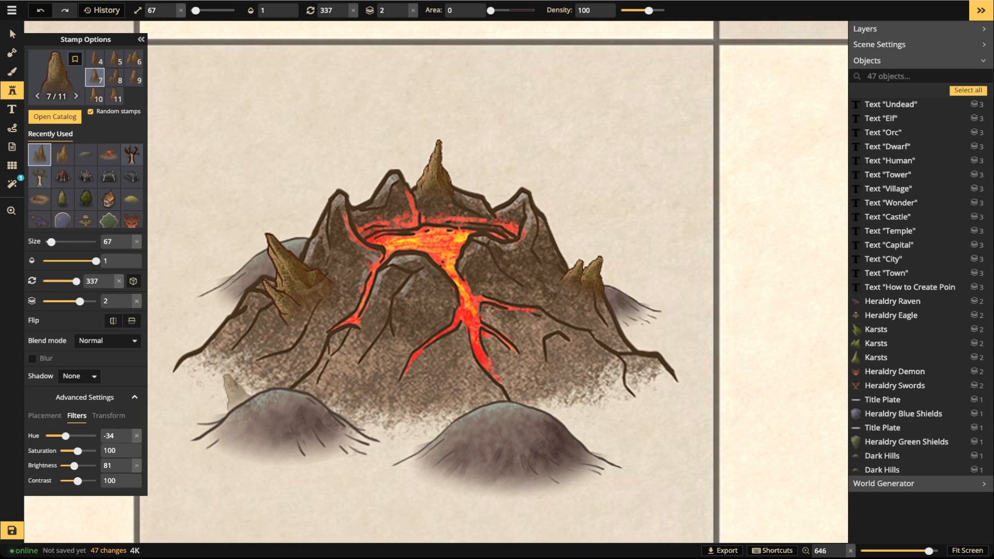
left_click(228, 396)
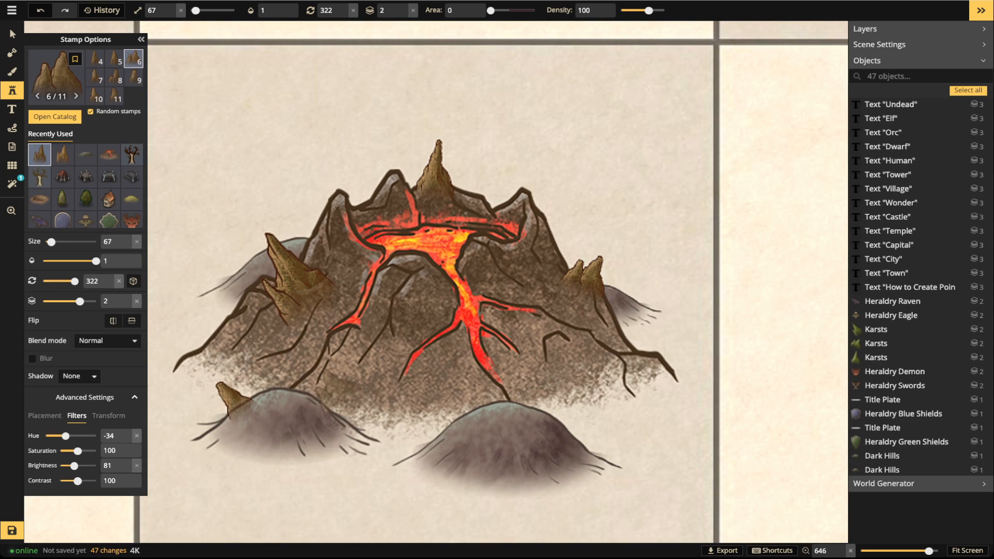
scroll(438, 228, "up", 2)
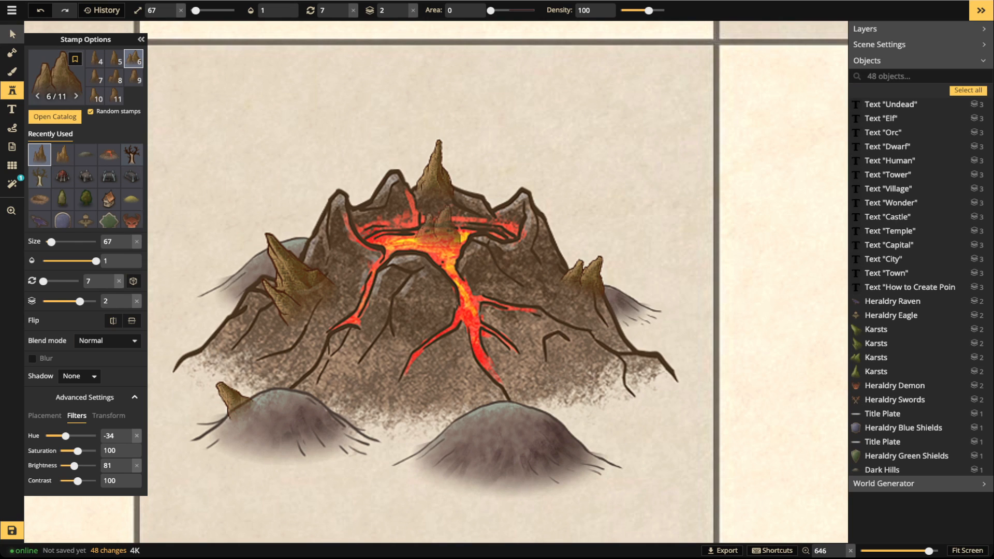
- Move the small karst from the front left hill to the end of the volcano's left lava stream and rotate it to 7
left_click(12, 35)
scroll(233, 405, "up", 3)
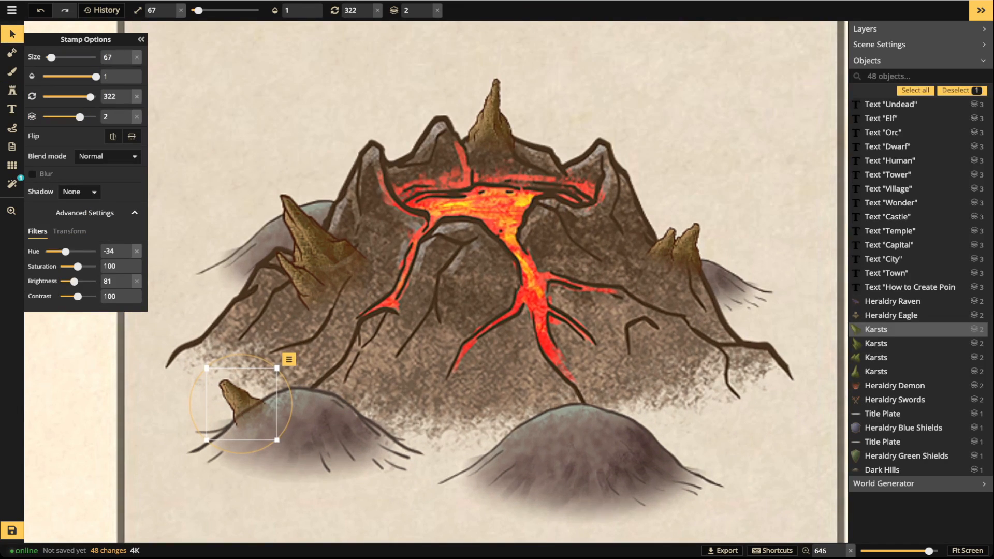
left_click(246, 408)
left_click(231, 398)
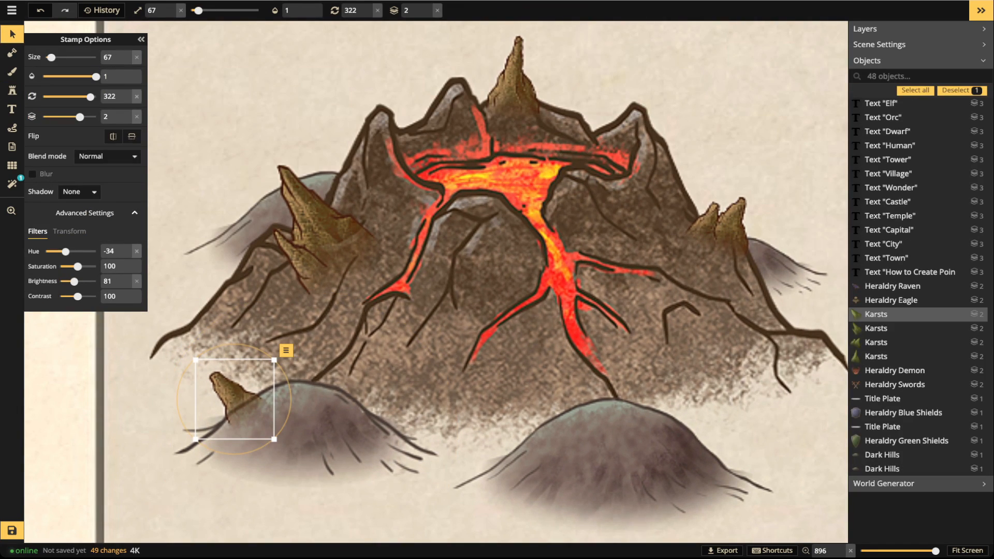
mouse_move(232, 399)
left_mouse_down()
mouse_move(209, 388)
mouse_move(238, 410)
mouse_move(229, 398)
left_mouse_up()
left_click_drag(238, 406, 389, 295)
scroll(389, 296, "up", 3)
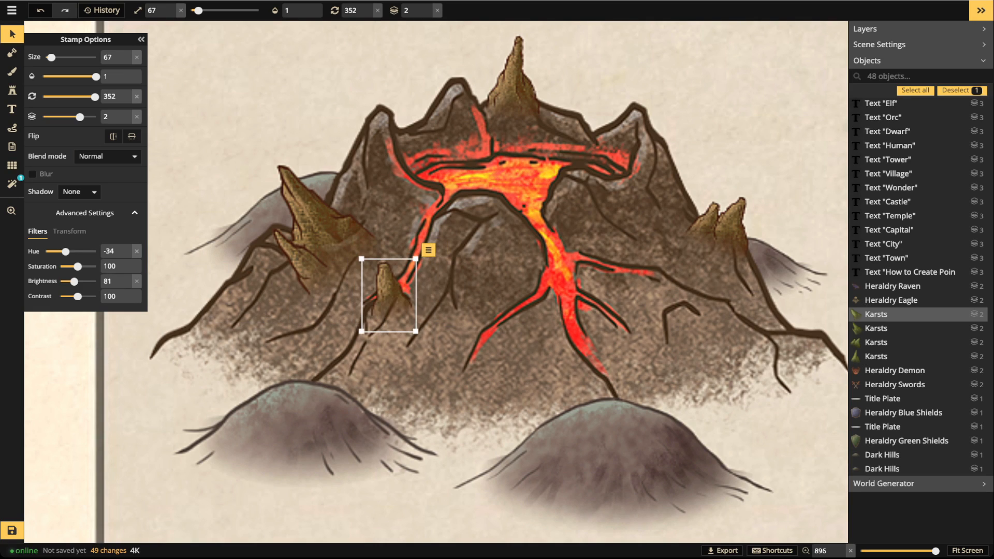
scroll(388, 295, "up", 3)
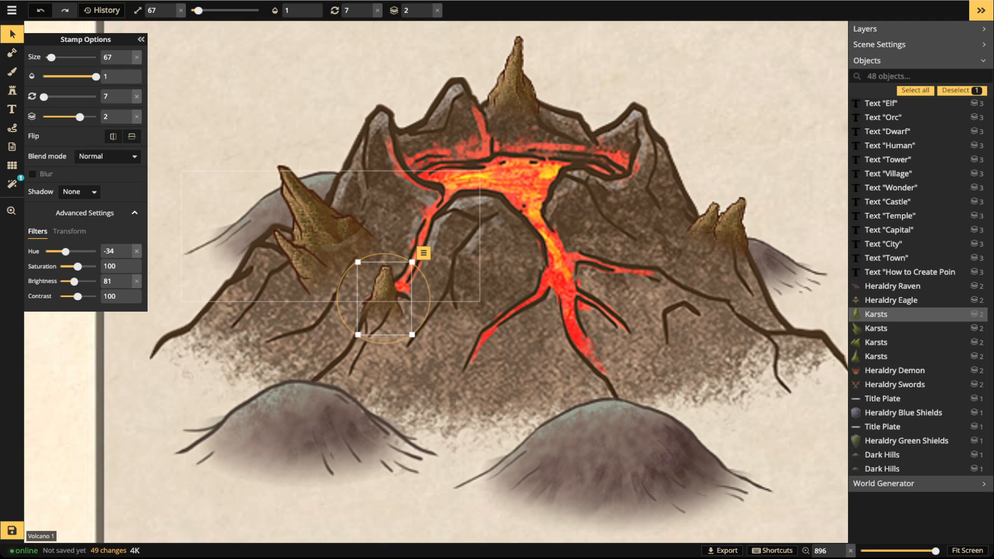
- Reposition the large karst lower and farther out on the volcano's left slope, and nudge the two rear hills and the front left hill
left_click_drag(266, 213, 290, 232)
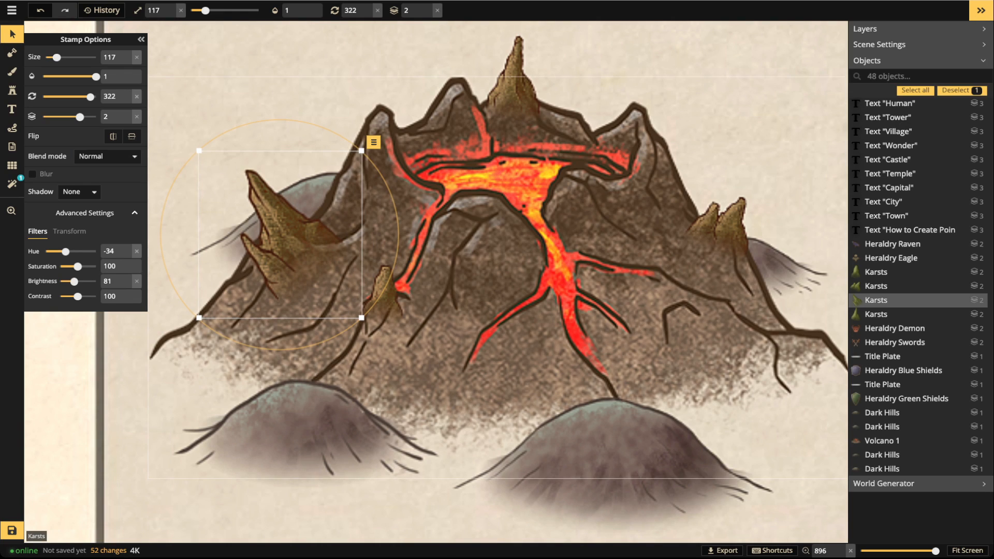
left_click_drag(280, 234, 277, 256)
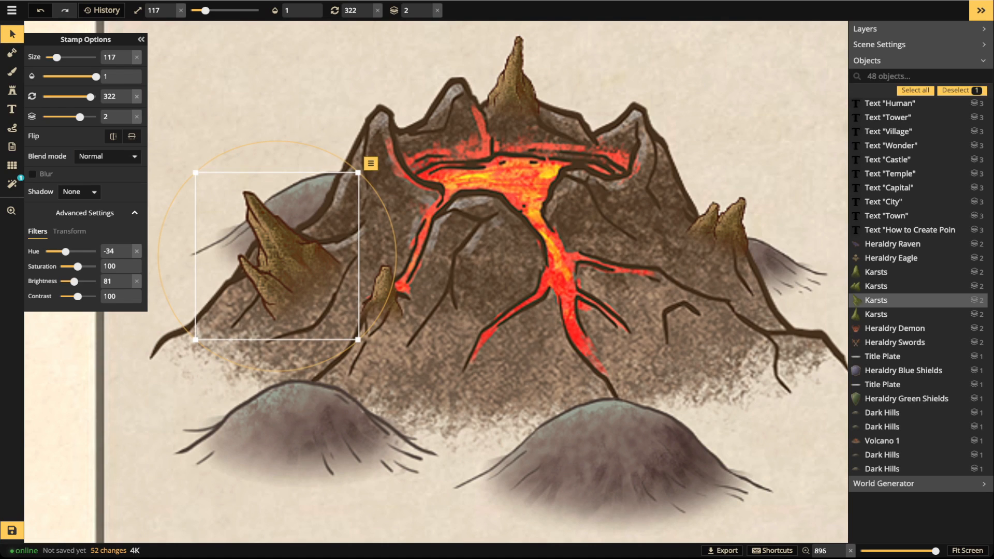
left_click_drag(313, 194, 307, 199)
mouse_move(771, 261)
left_mouse_down()
mouse_move(766, 247)
mouse_move(777, 252)
left_mouse_up()
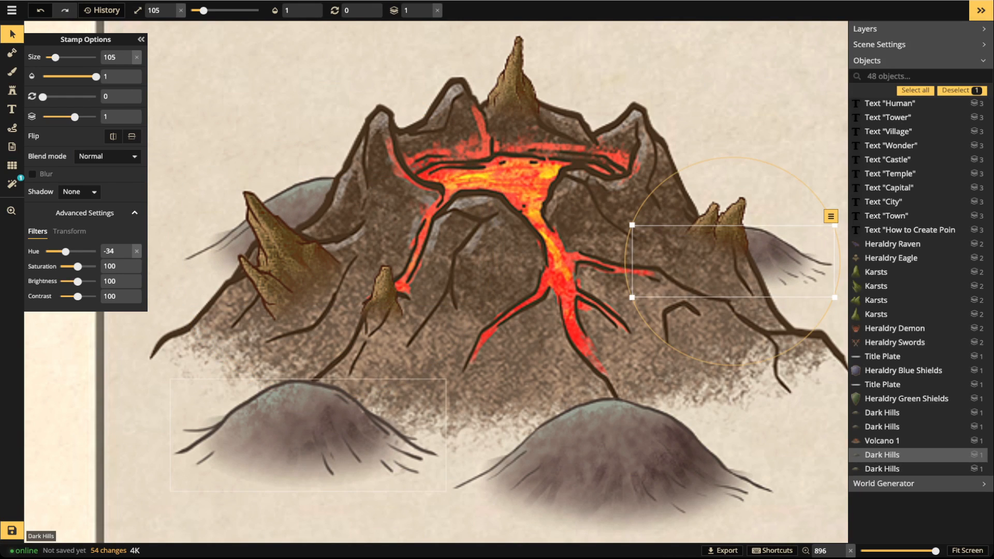
left_click_drag(311, 427, 310, 424)
- Shift the volcano, all hills and all karsts together slightly downward, and nudge the front right hill a little lower
scroll(363, 291, "down", 7)
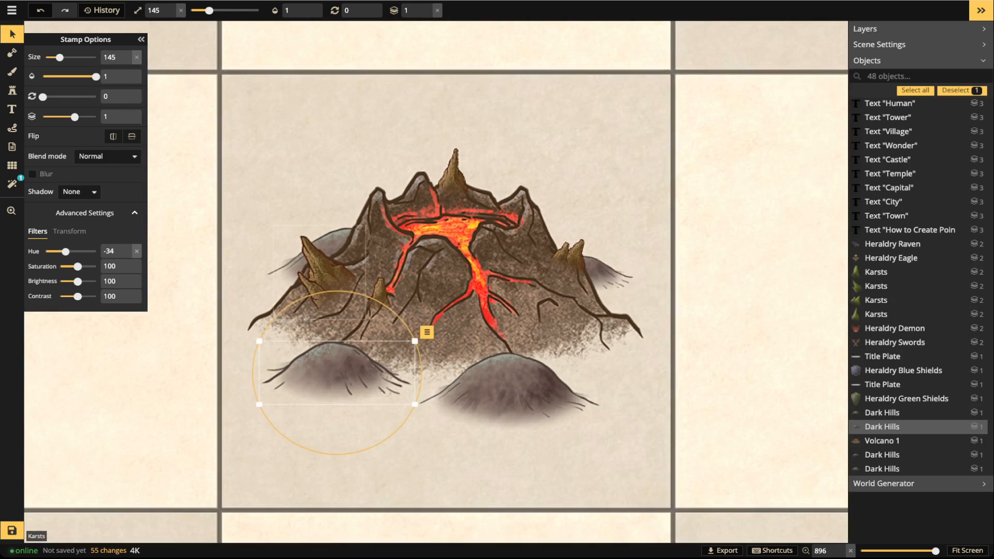
scroll(316, 285, "down", 5)
key("Escape")
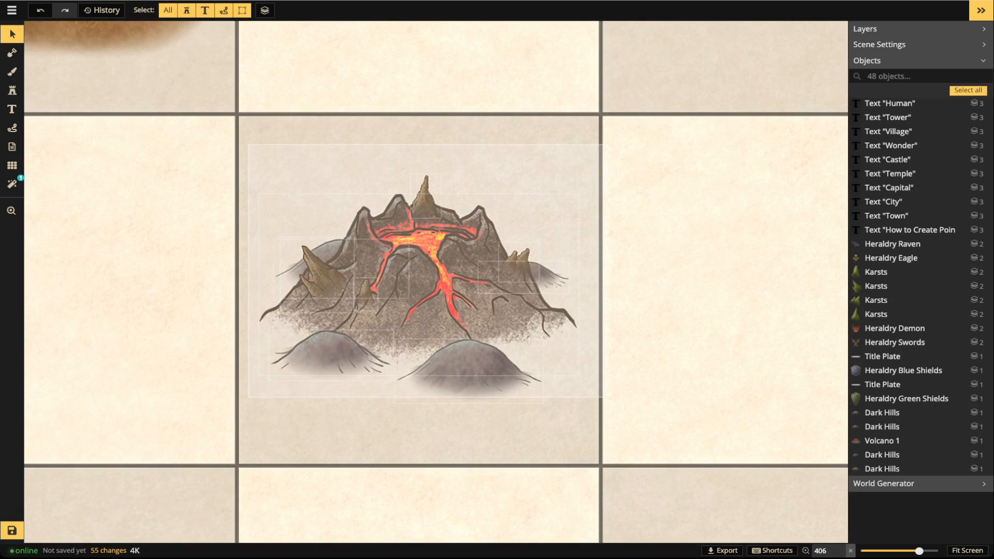
left_click_drag(618, 398, 619, 398)
left_click_drag(422, 290, 423, 295)
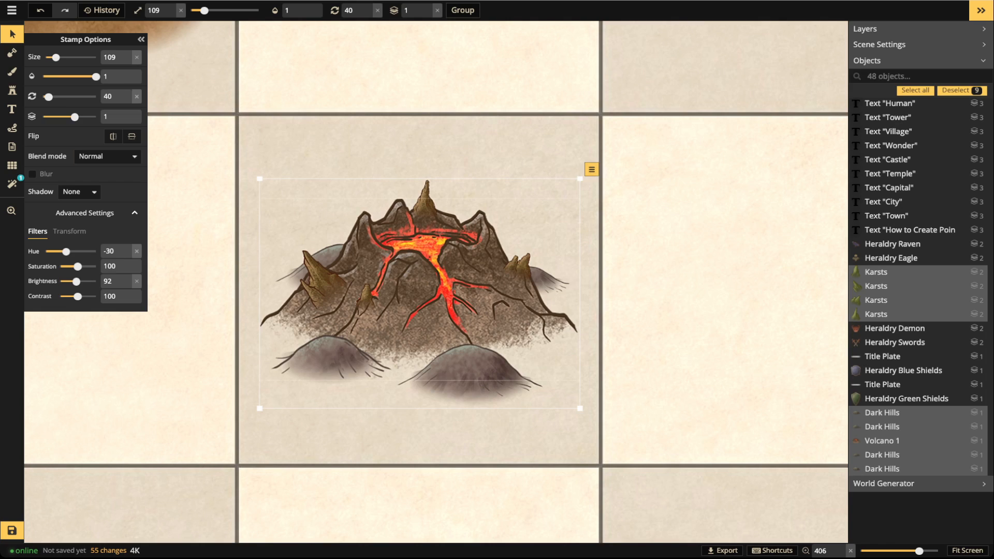
left_click(497, 383)
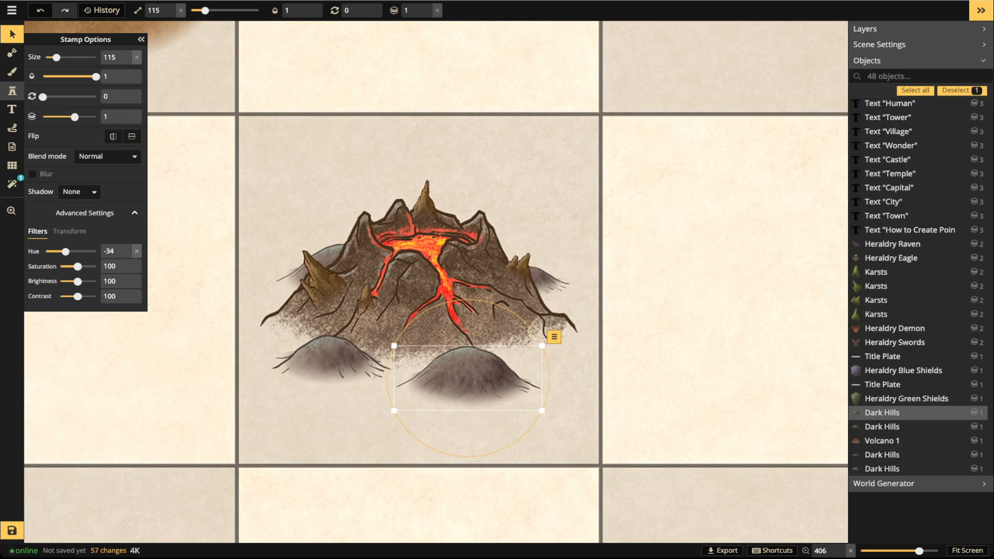
- Choose the Orc Capital 2 stamp from the stamp catalog's Orc Buildings section
left_click(12, 90)
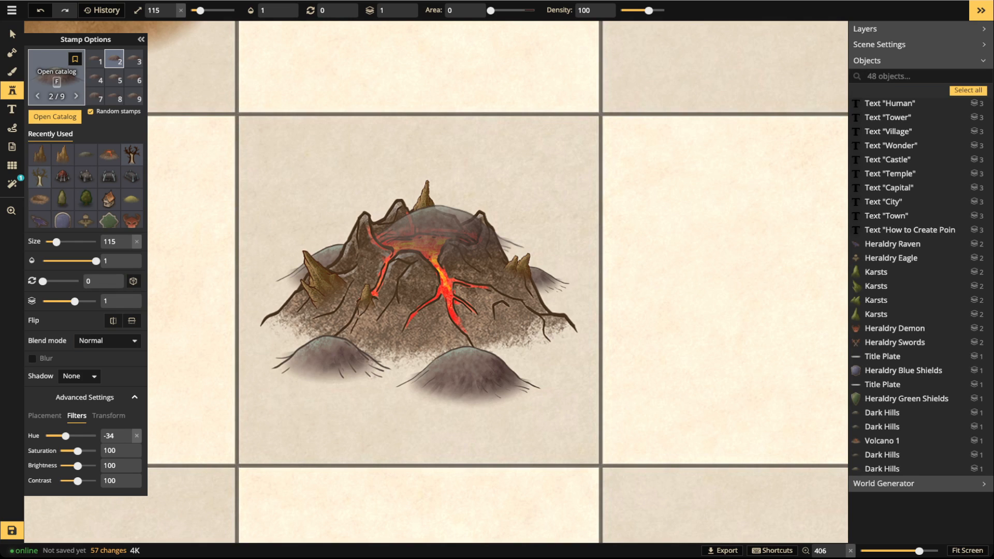
key("f")
scroll(575, 305, "down", 7)
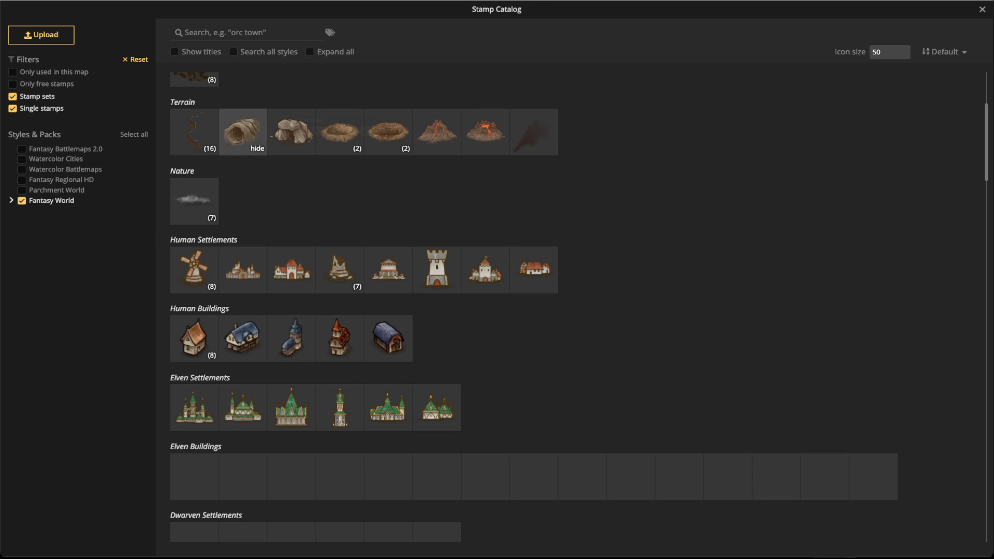
scroll(243, 132, "down", 4)
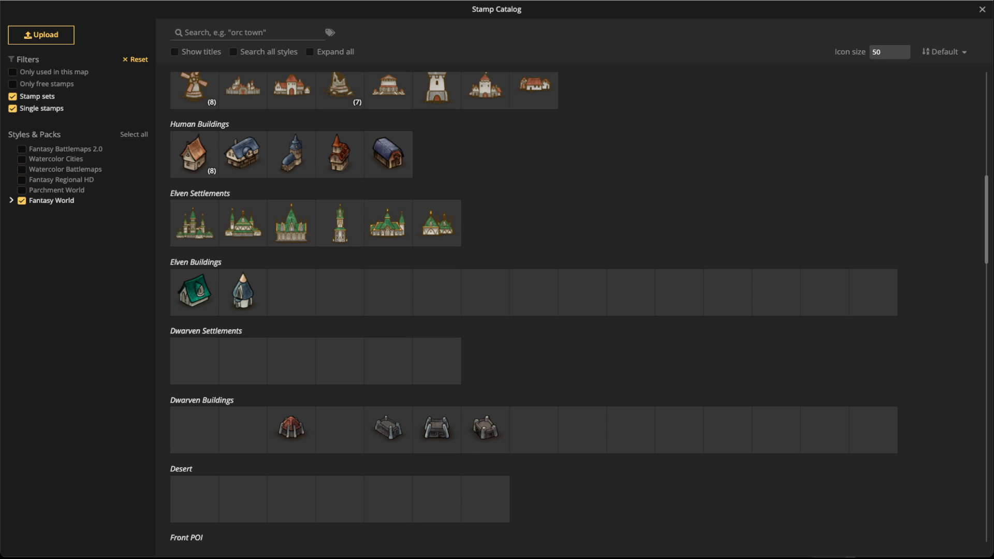
scroll(243, 430, "down", 5)
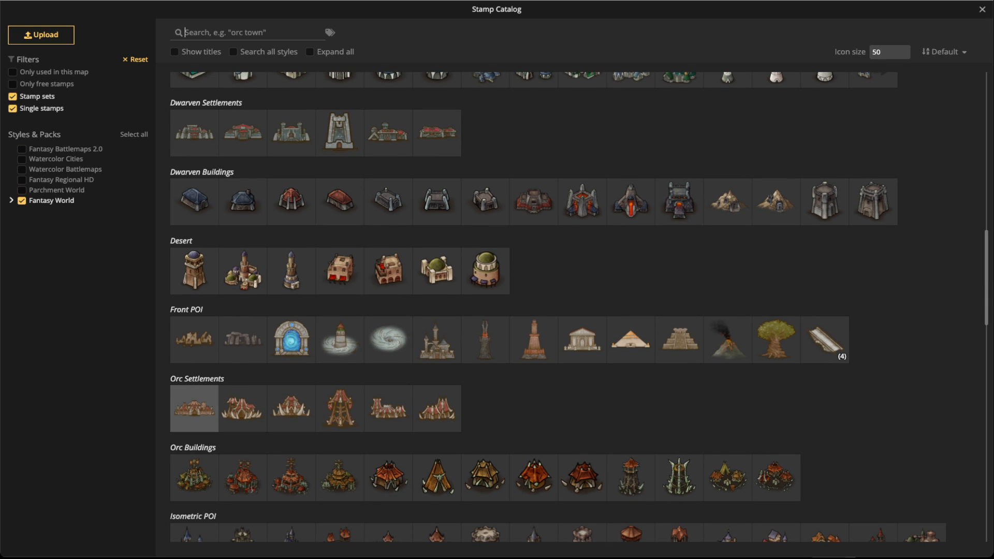
scroll(194, 410, "down", 2)
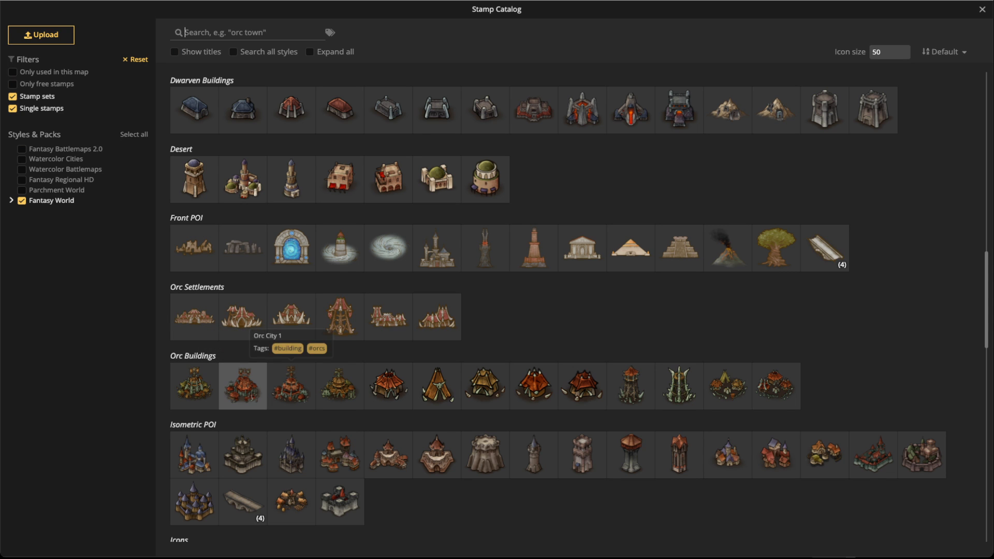
left_click(243, 385)
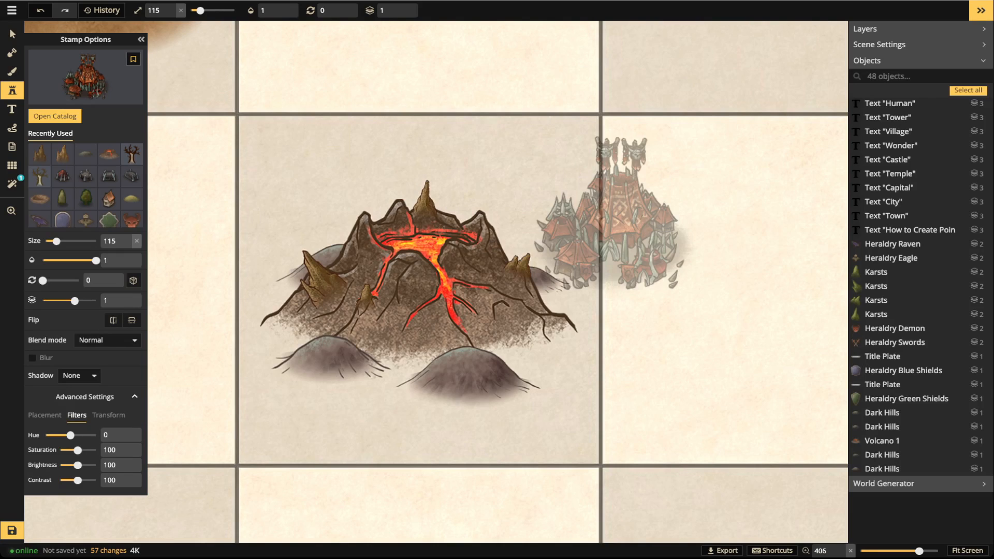
- Set the Orc capital stamp's size to 95 and place it over the volcano's crater
scroll(450, 196, "up", 5)
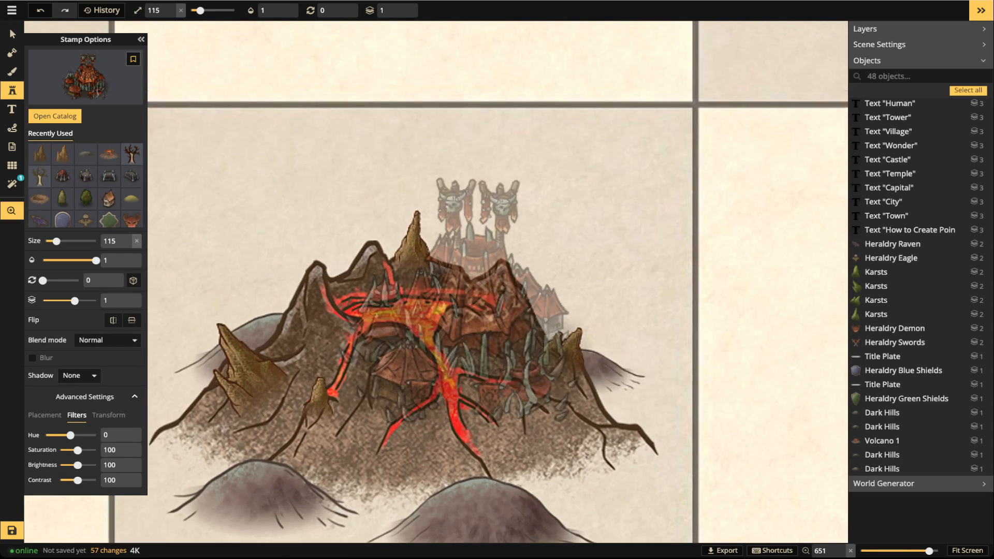
scroll(601, 249, "down", 6)
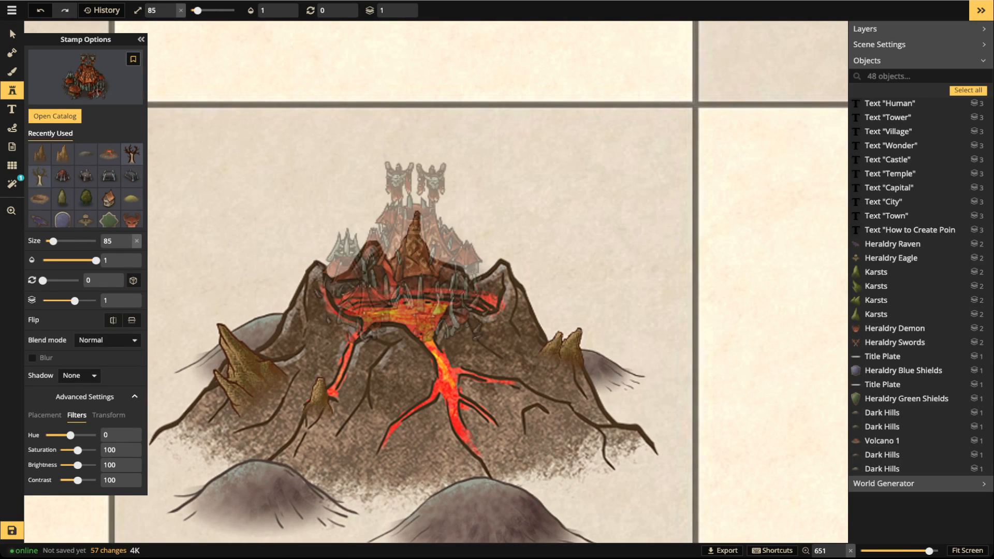
scroll(409, 259, "up", 2)
left_click(410, 262)
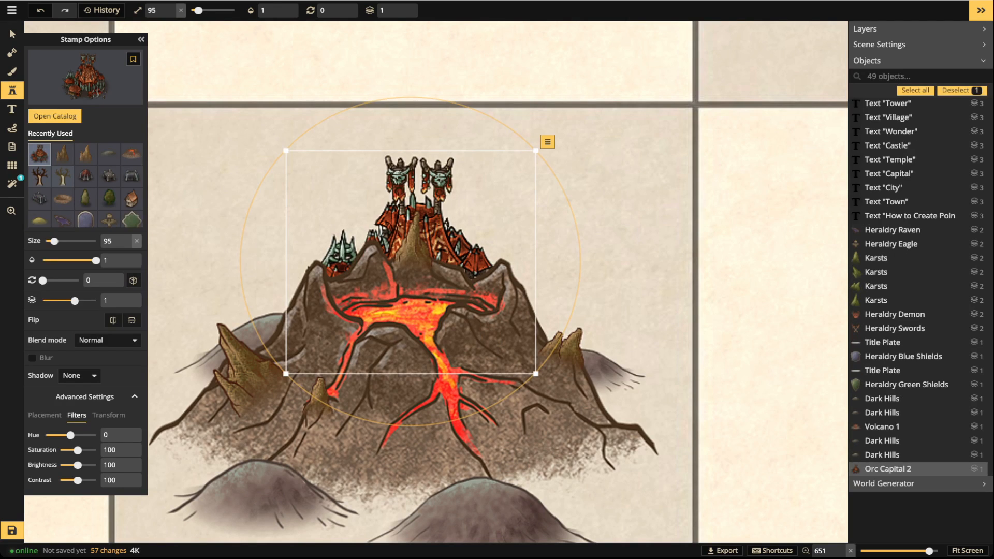
- Raise the Orc capital to layer 2 and center it over the volcano's crater
left_click(12, 34)
left_click(428, 7)
left_click_drag(413, 261, 399, 263)
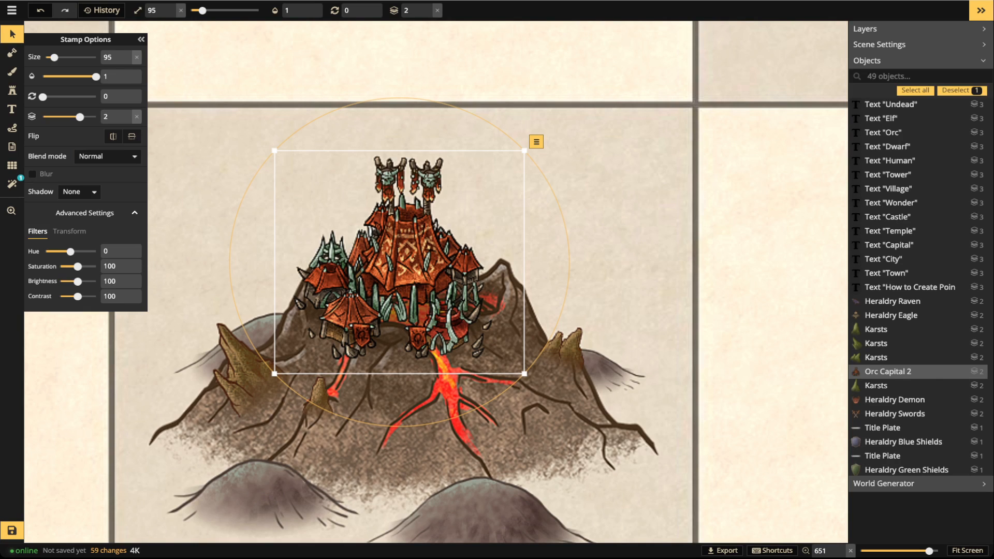
mouse_move(406, 262)
left_mouse_down()
mouse_move(423, 261)
mouse_move(406, 262)
left_mouse_up()
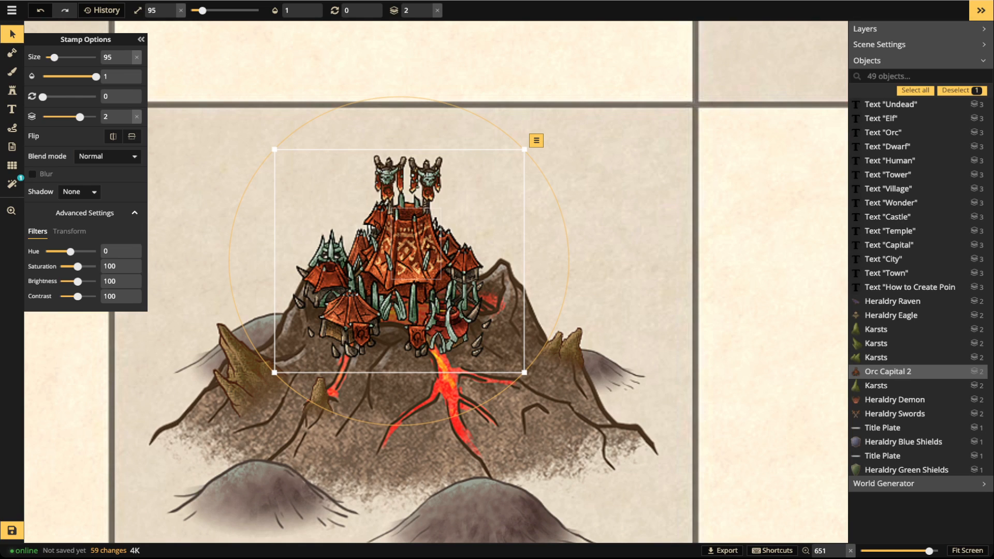
mouse_move(417, 246)
left_mouse_down()
mouse_move(433, 248)
mouse_move(430, 227)
mouse_move(436, 246)
left_mouse_up()
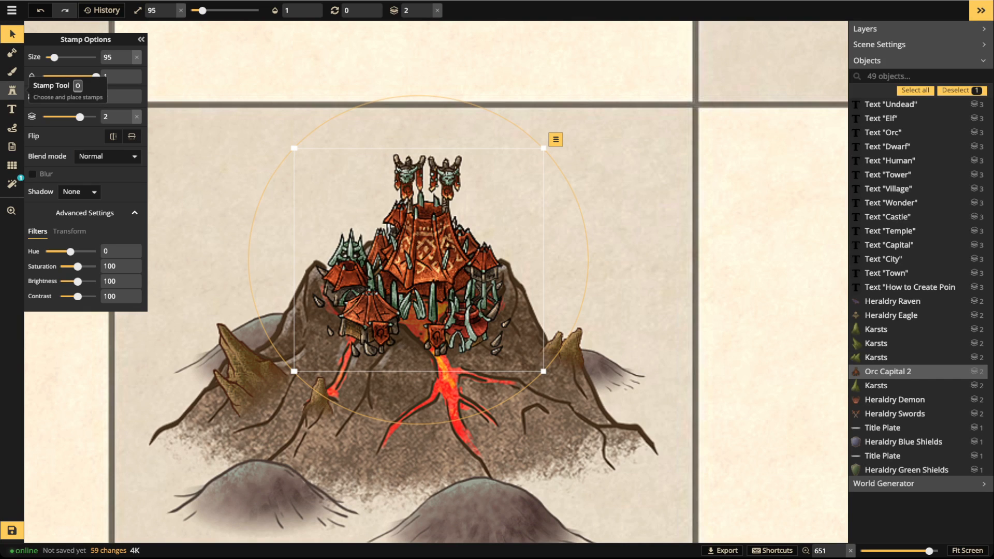
- Place an Orc Tower 1 stamp at size 95 on top of the front right hill
left_click(12, 90)
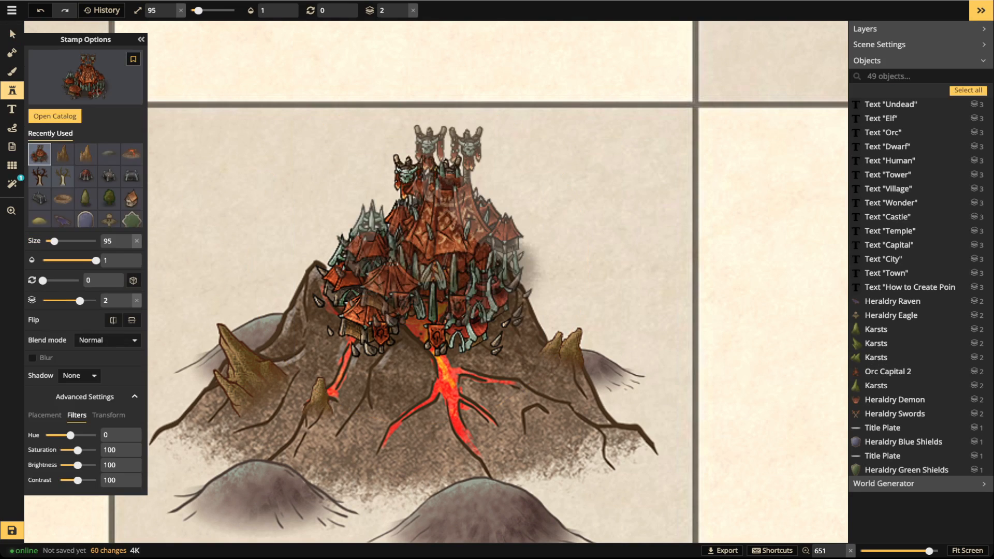
key("f")
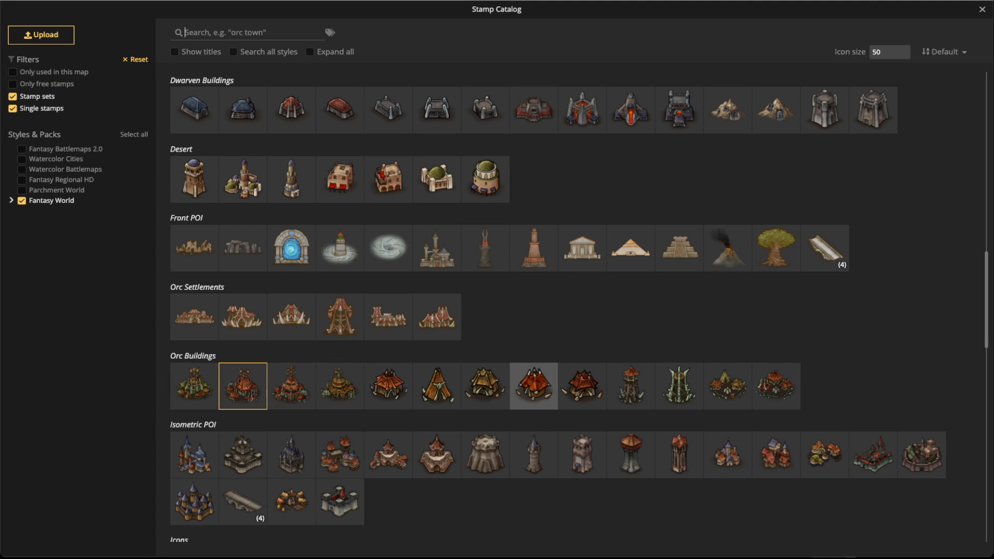
left_click(631, 386)
left_click_drag(477, 395, 484, 301)
left_click(492, 360)
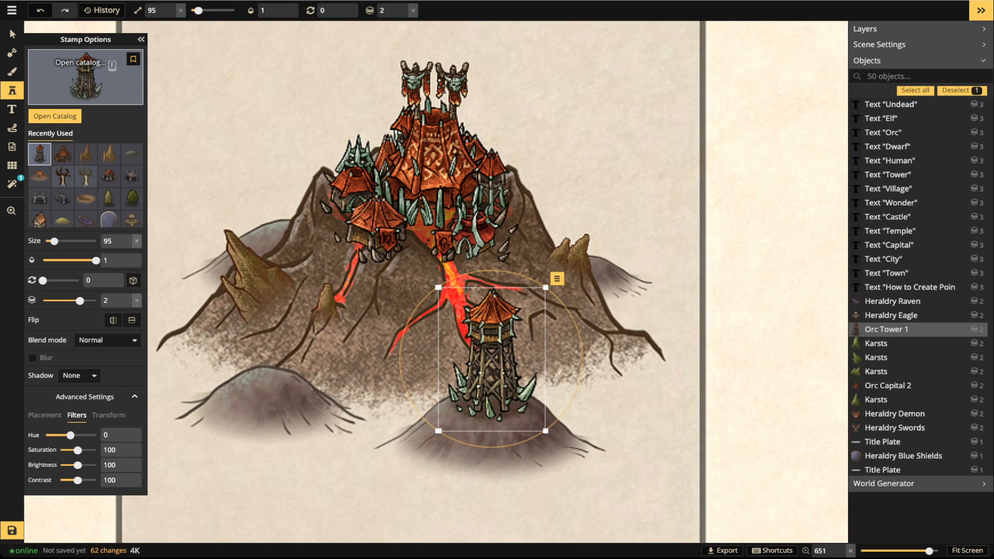
- Place an Orc Building 1 stamp at size 95 on the front left hill and nudge the orc tower slightly lower
left_click(83, 77)
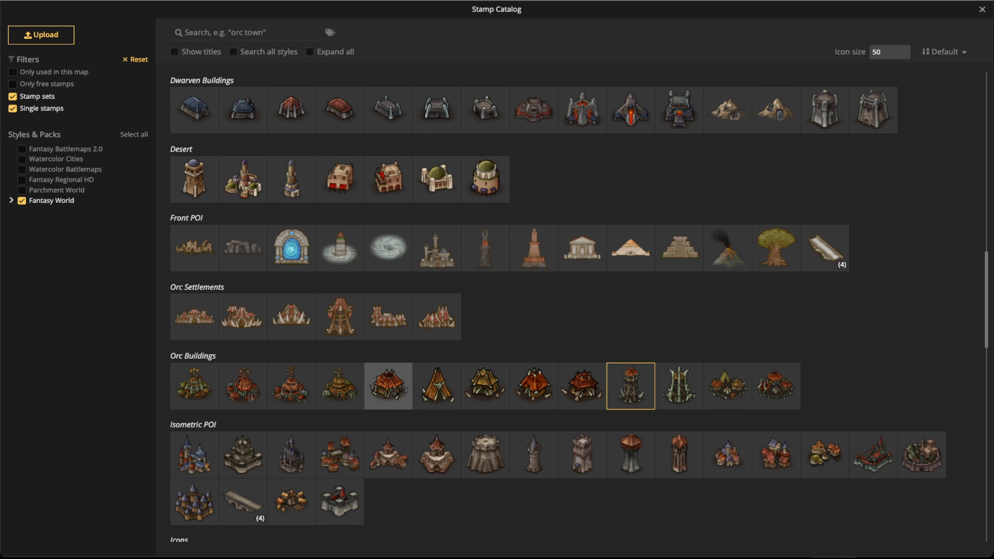
left_click(389, 385)
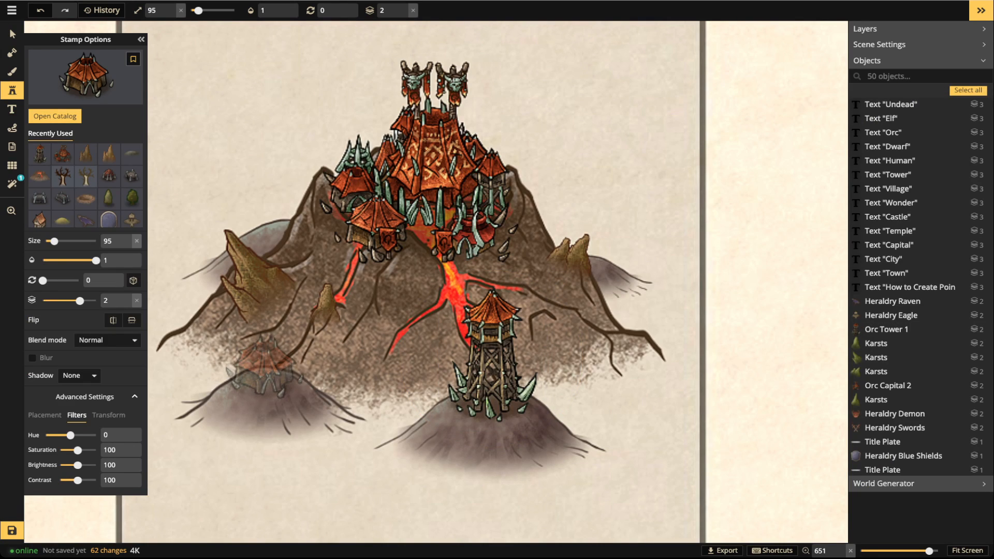
scroll(261, 370, "up", 2)
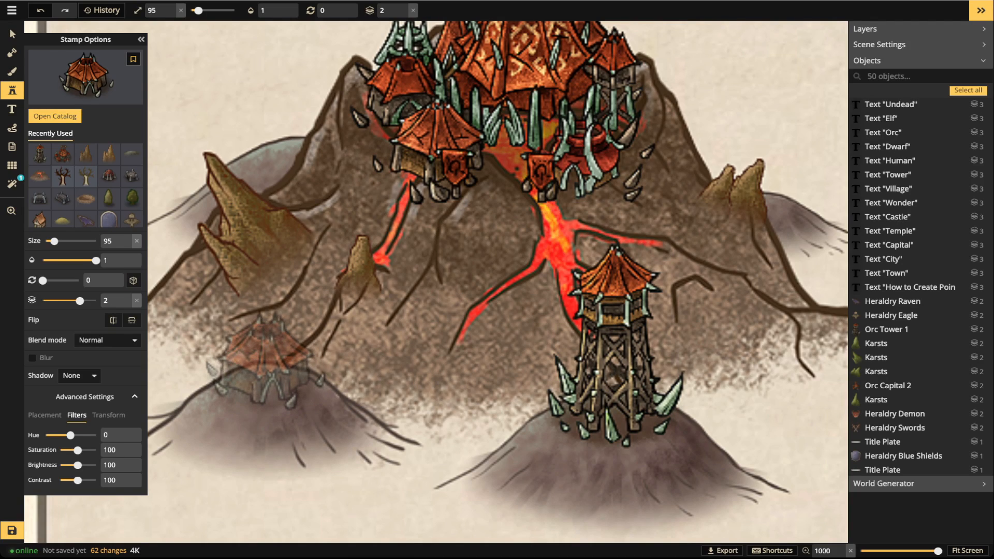
left_click(264, 363)
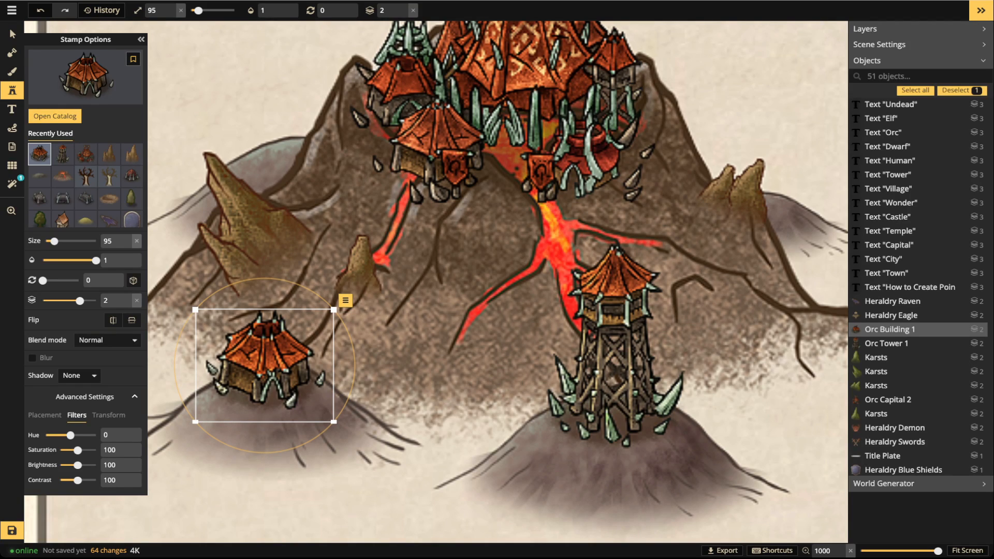
left_click_drag(264, 365, 275, 378)
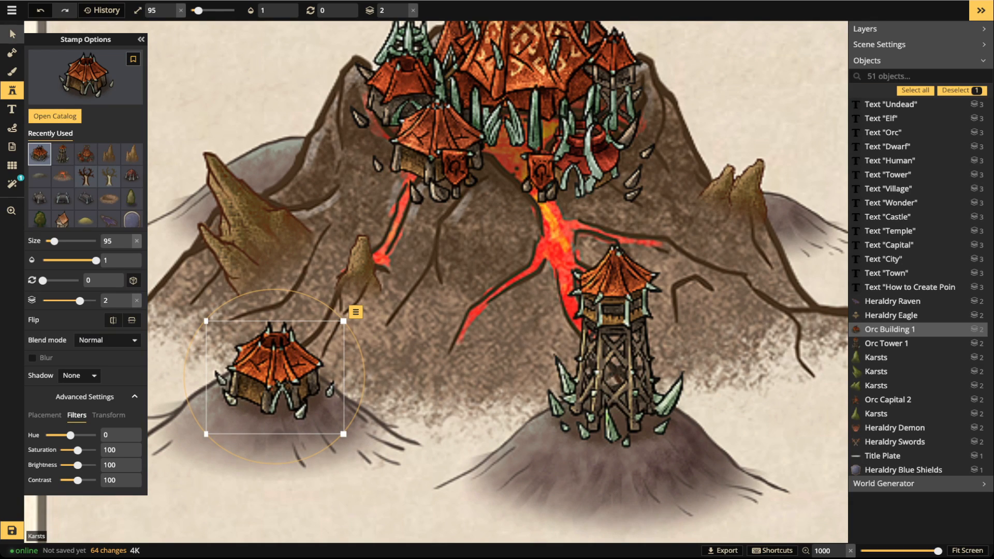
left_click(12, 34)
left_click_drag(617, 374, 618, 384)
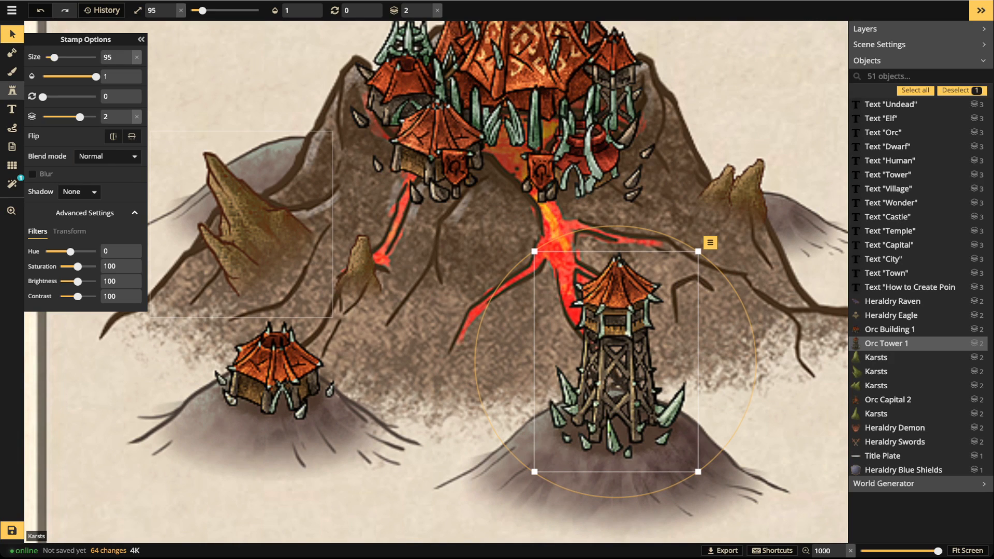
- Choose the Orc Building 2 tent stamp from the stamp catalog's Orc Buildings section
left_click(12, 91)
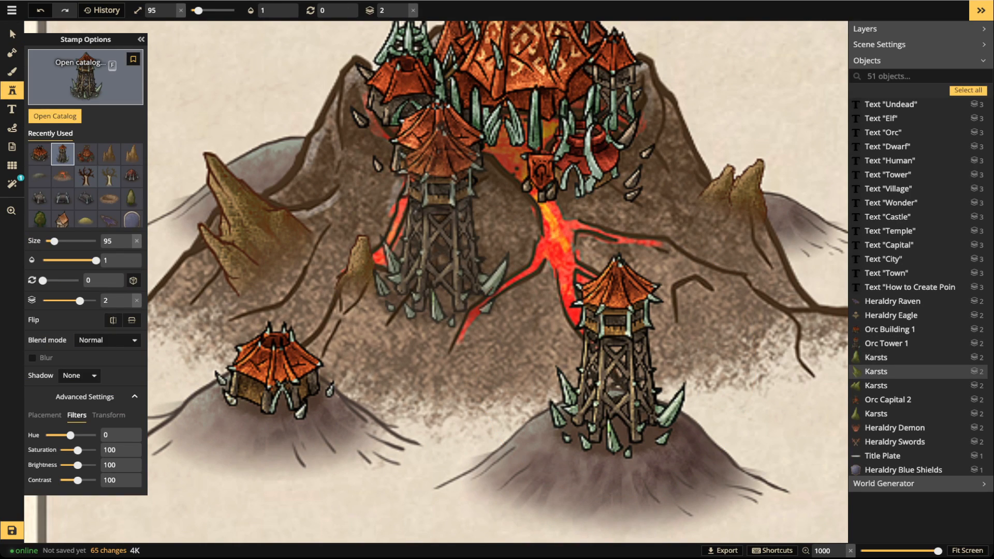
key("f")
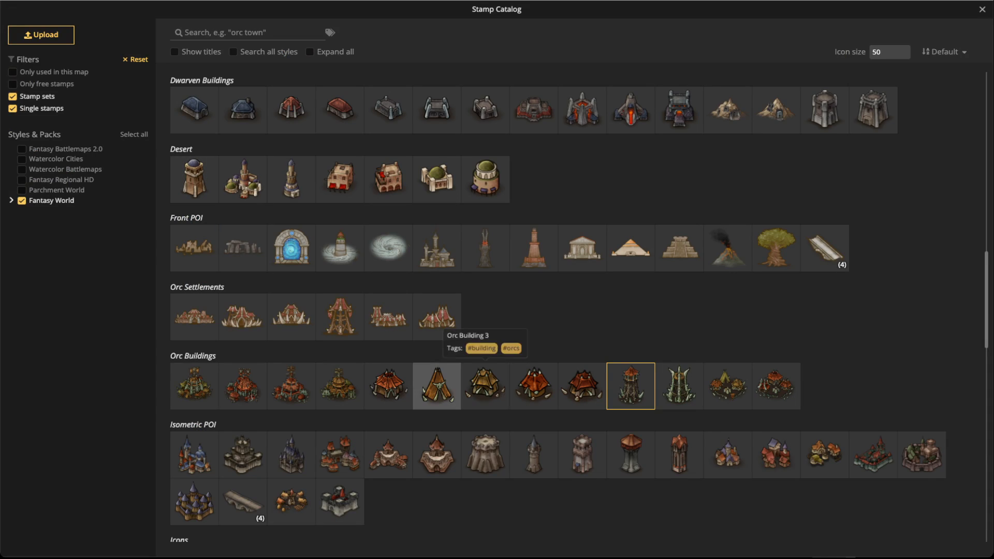
key("Escape")
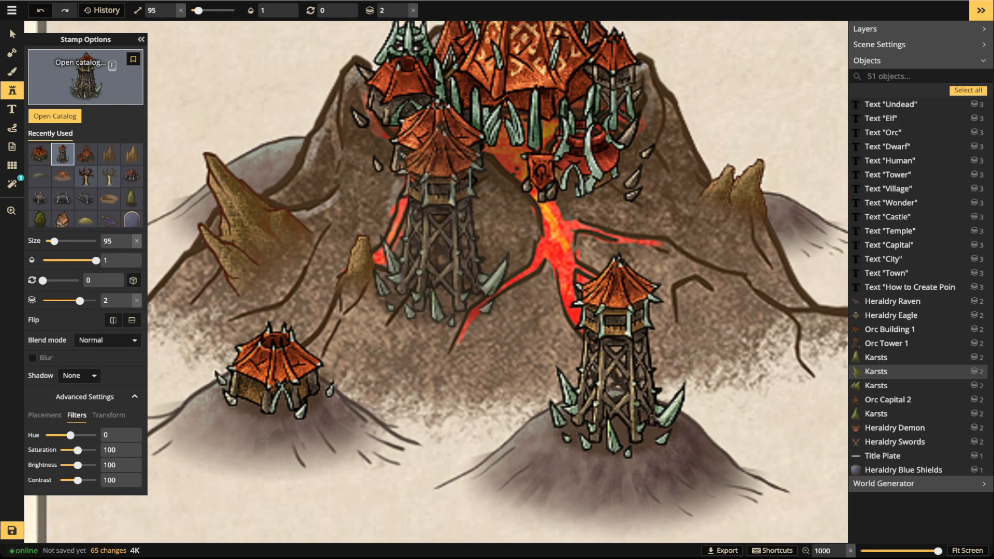
left_click(85, 78)
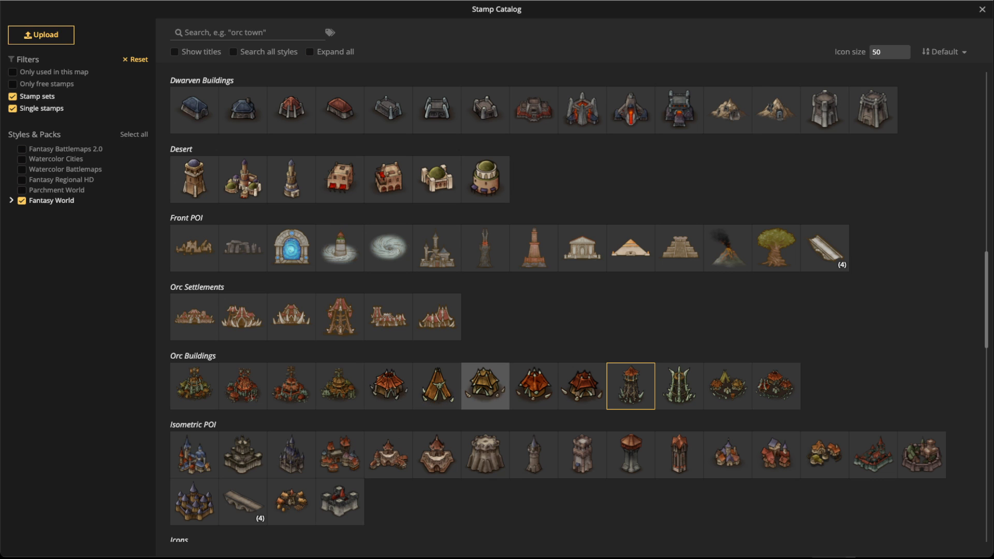
left_click(437, 386)
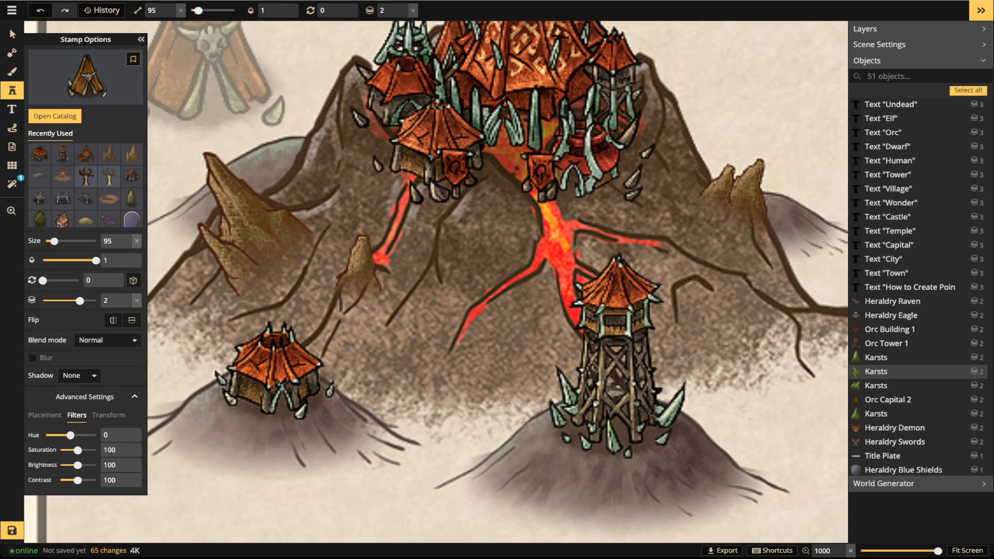
- Place the Orc Building 2 tent at size 45 on the back left hill and lower it to layer 1
left_click(172, 14)
key("bracketleft")
key("bracketleft")
key("bracketright")
key("bracketleft")
left_click(290, 132)
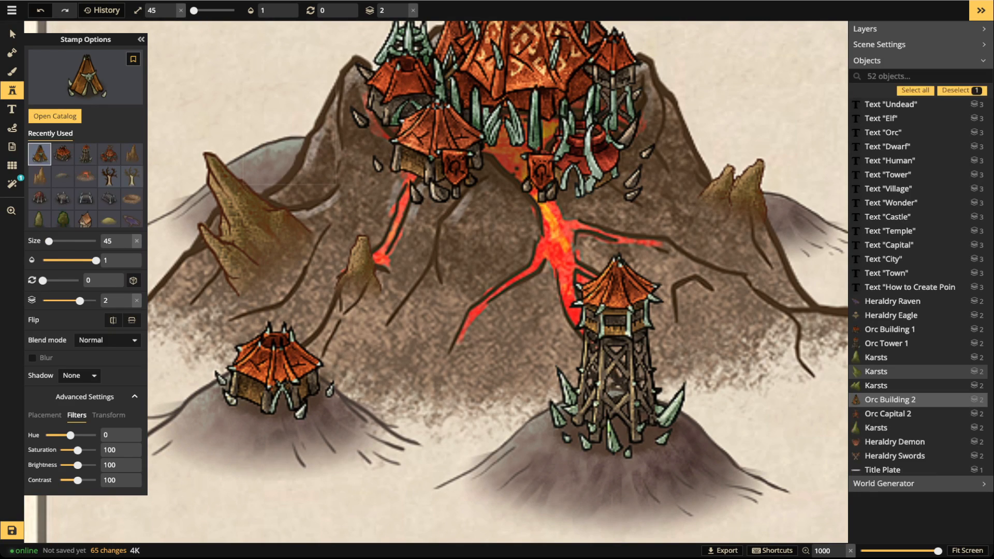
left_click(12, 33)
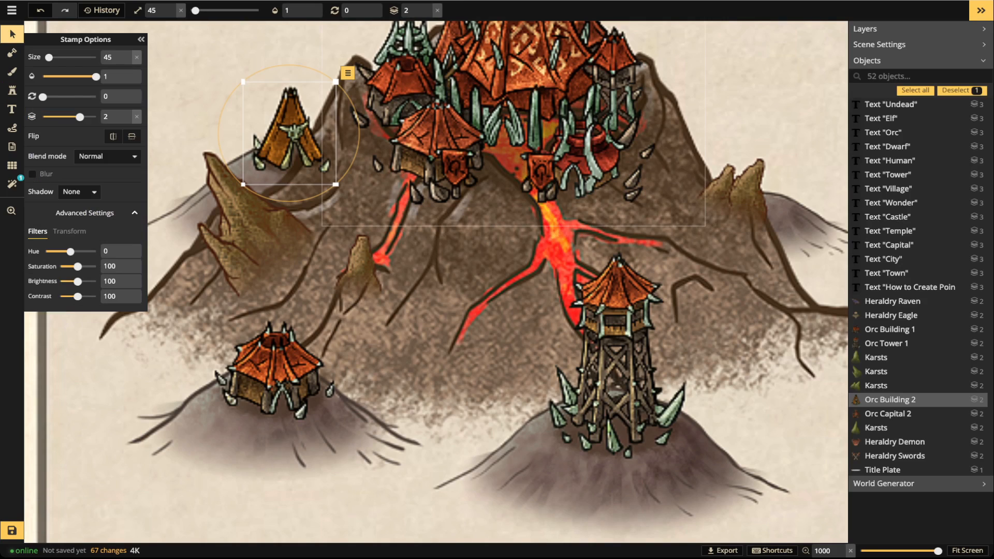
left_click(429, 14)
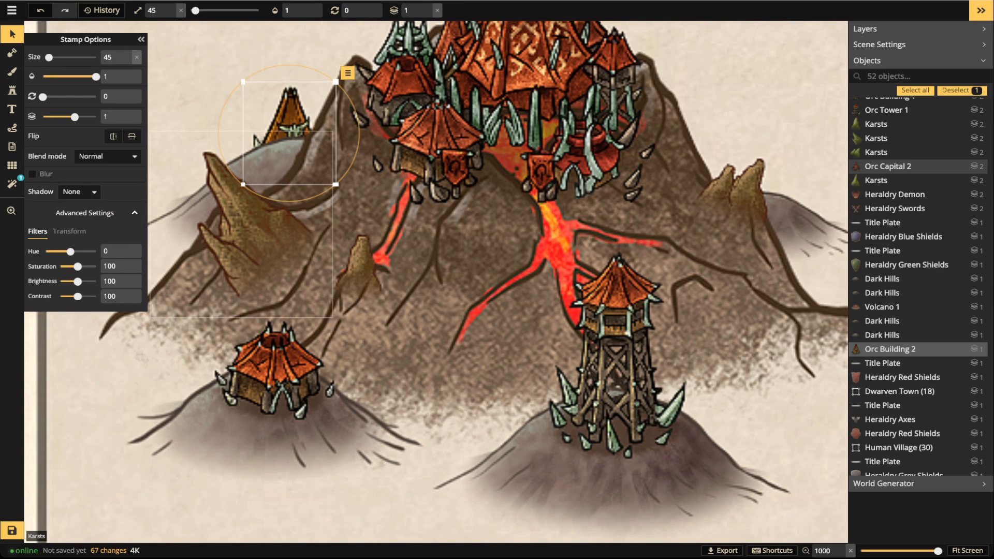
- Send the back left hill to layer 0 and nudge the tent slightly down onto its top
left_click(246, 223)
left_click_drag(284, 171, 366, 190)
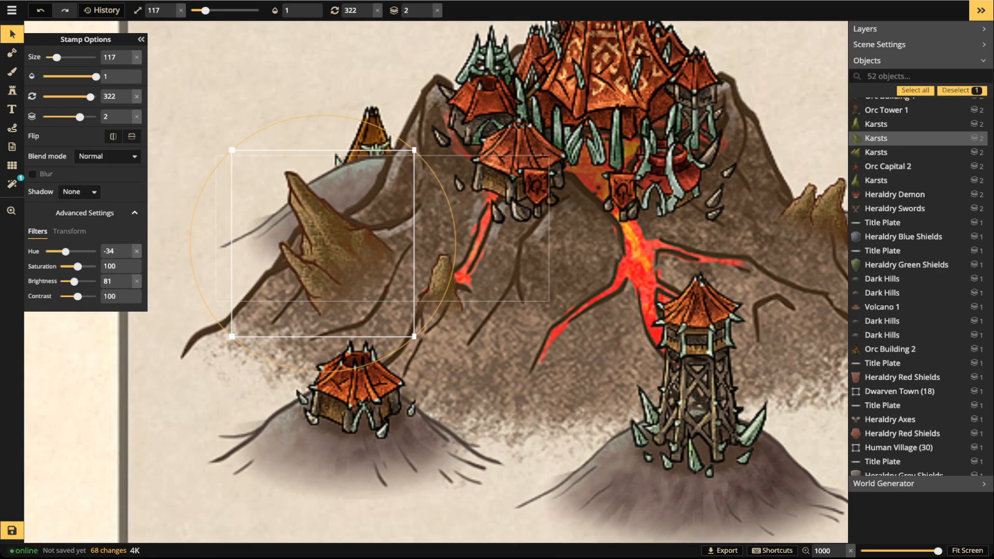
left_click(364, 178)
left_click(428, 13)
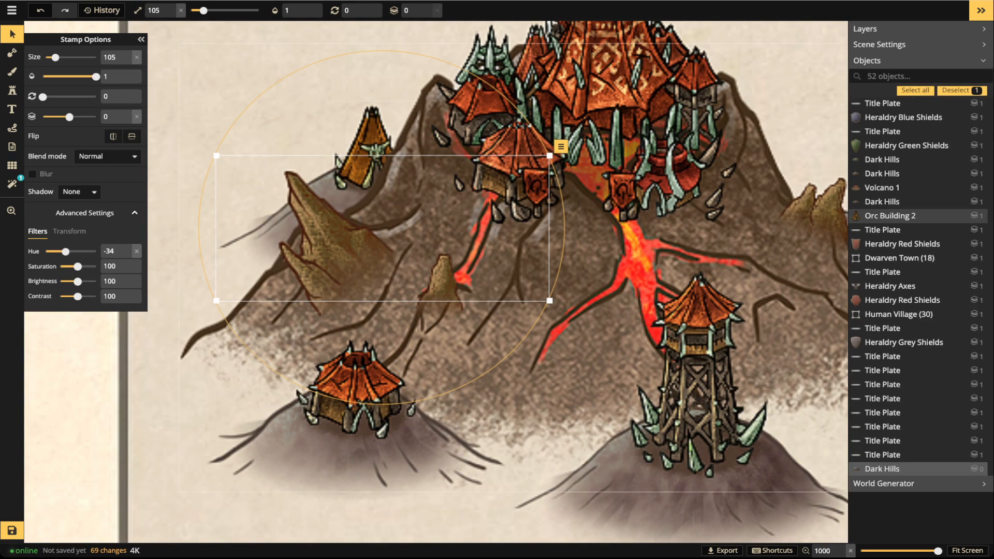
left_click(369, 155)
left_click_drag(368, 155, 366, 158)
- Send the back right hill behind the volcano to layer 0
scroll(342, 142, "down", 3)
left_click_drag(616, 192, 396, 151)
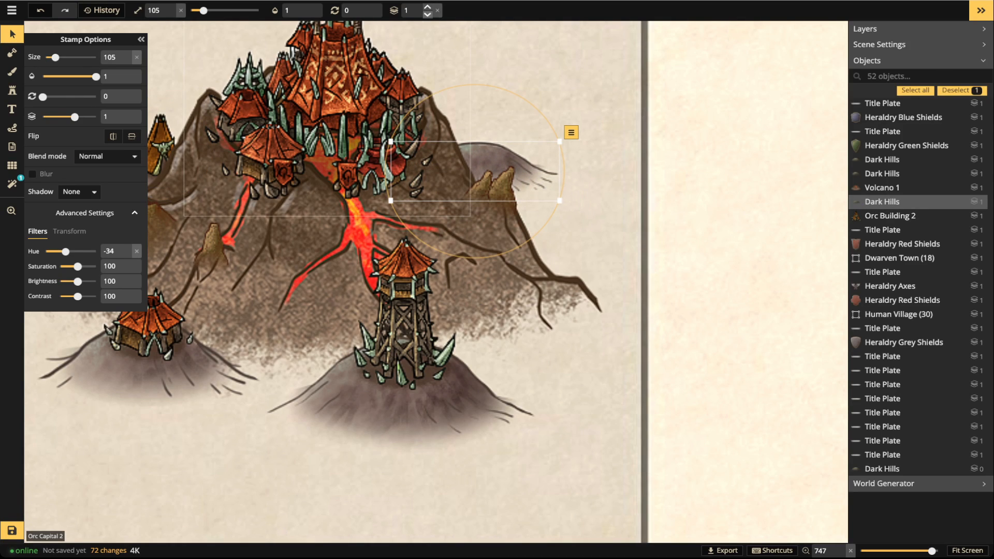
left_click(428, 14)
- Place an Orc Building 3 stamp at size 85 on the back right hill, on layer 1
left_click(12, 90)
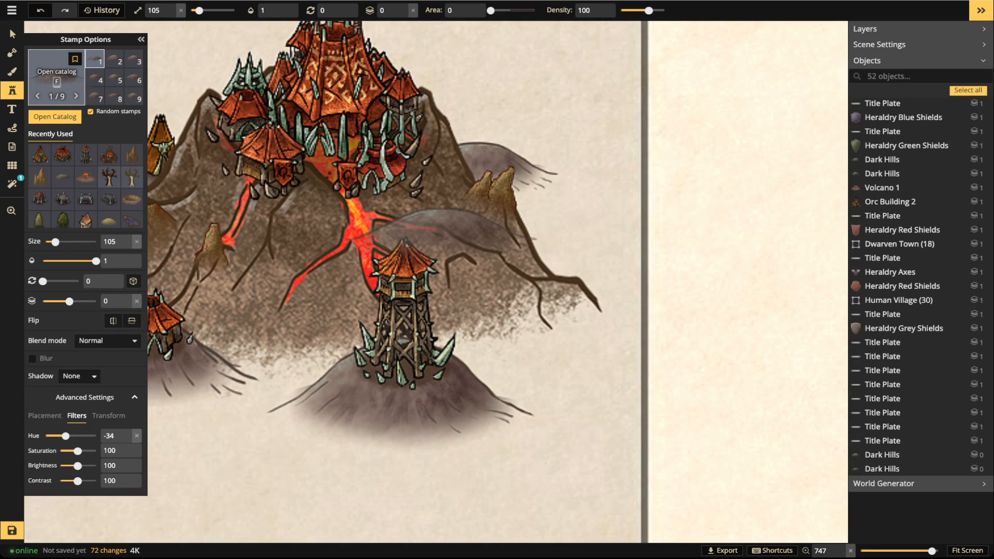
key("f")
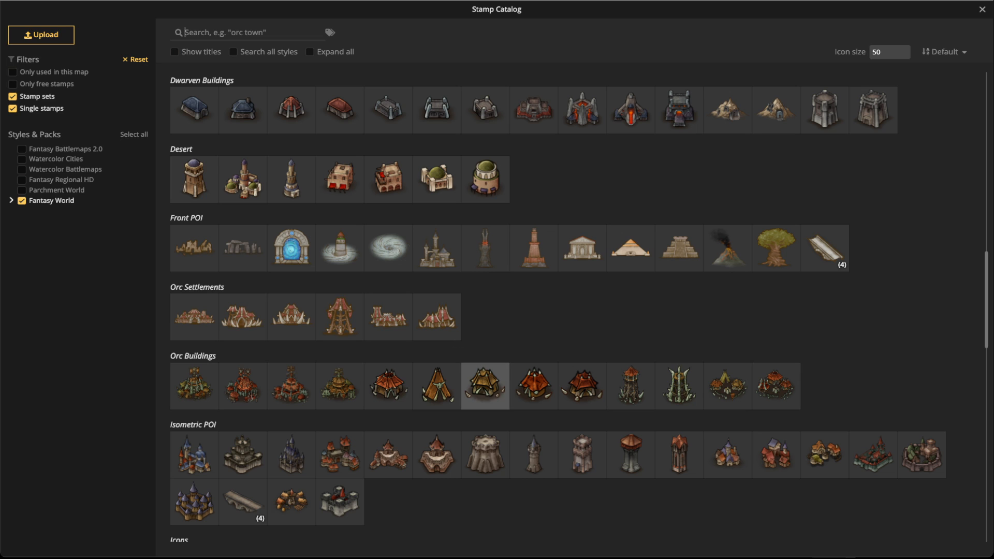
left_click(486, 386)
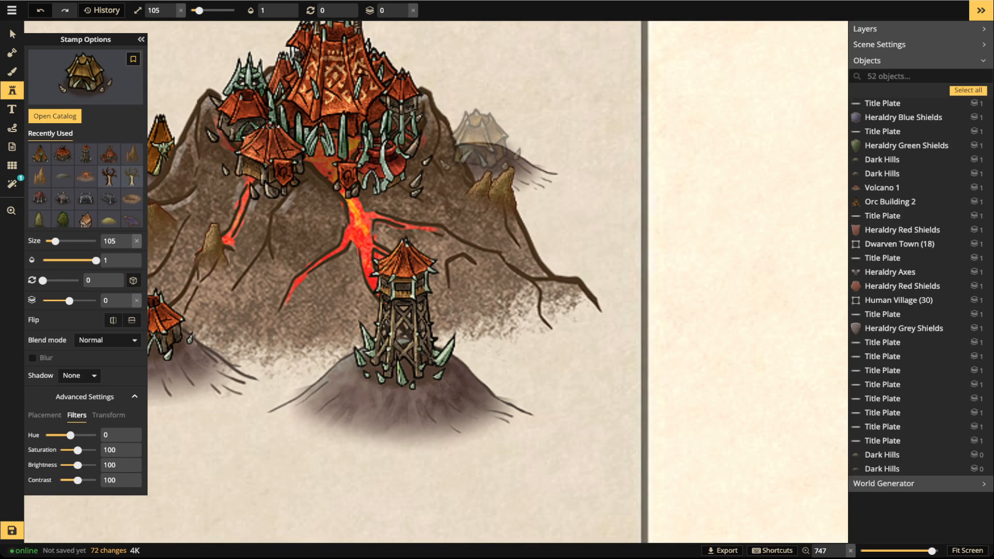
left_click(482, 147)
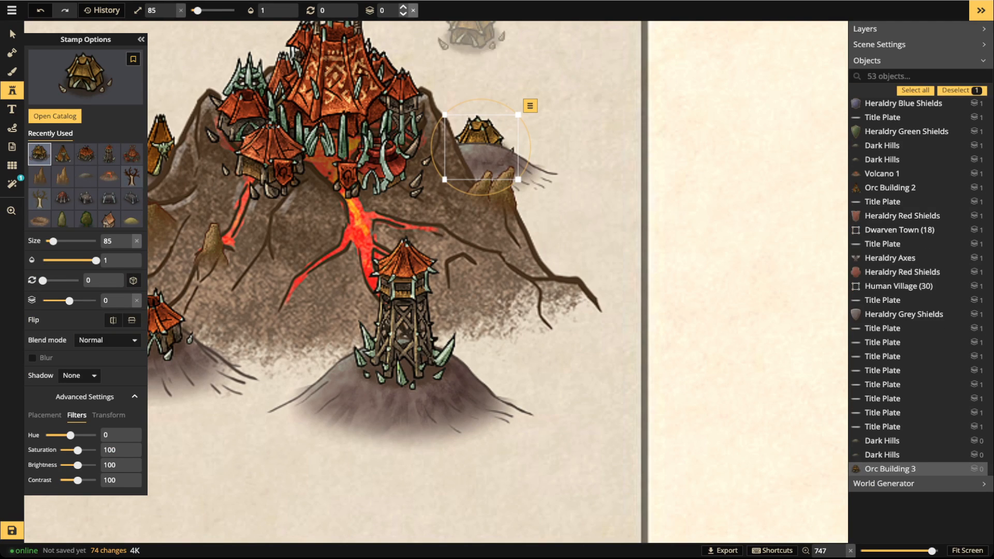
left_click(403, 7)
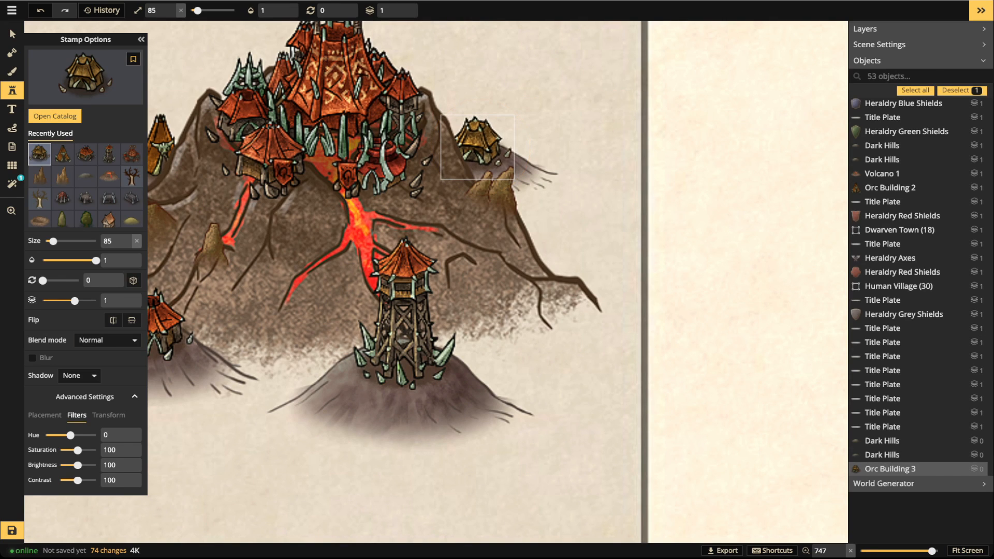
left_click(13, 34)
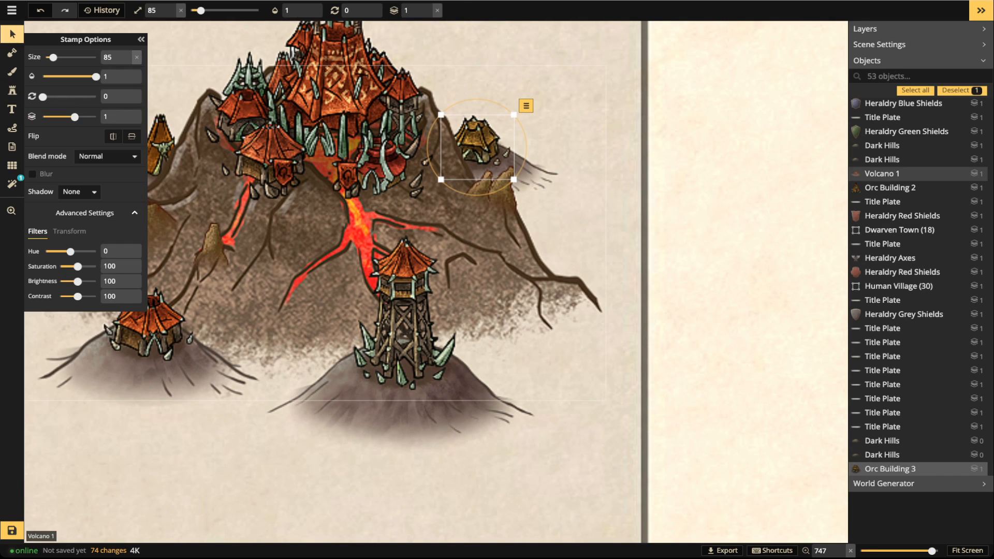
key("Escape")
- Examine how the whole Orc city fits its grid cell and compares with the neighbouring settlements
scroll(368, 156, "down", 5)
left_click_drag(369, 156, 456, 231)
left_click_drag(252, 142, 597, 410)
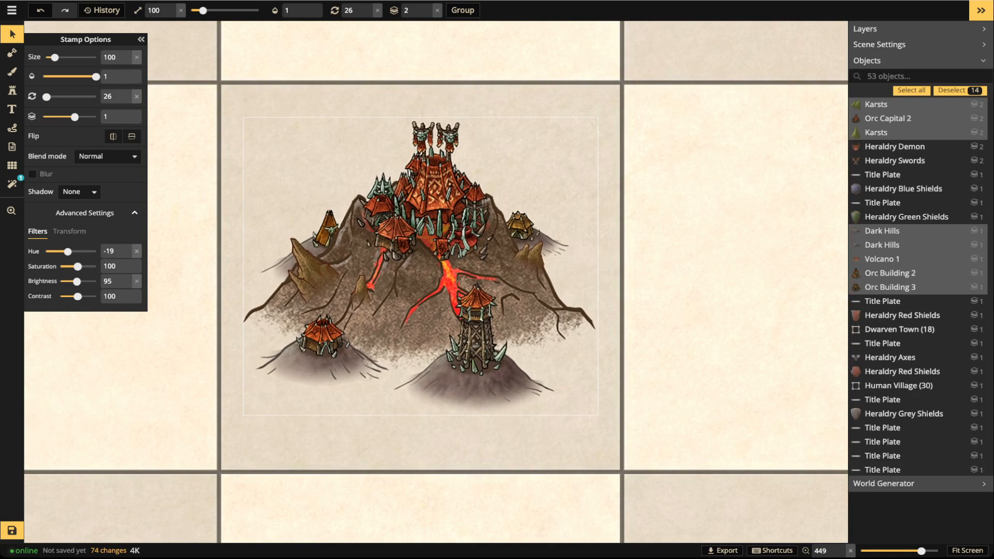
scroll(276, 213, "down", 8)
key("Escape")
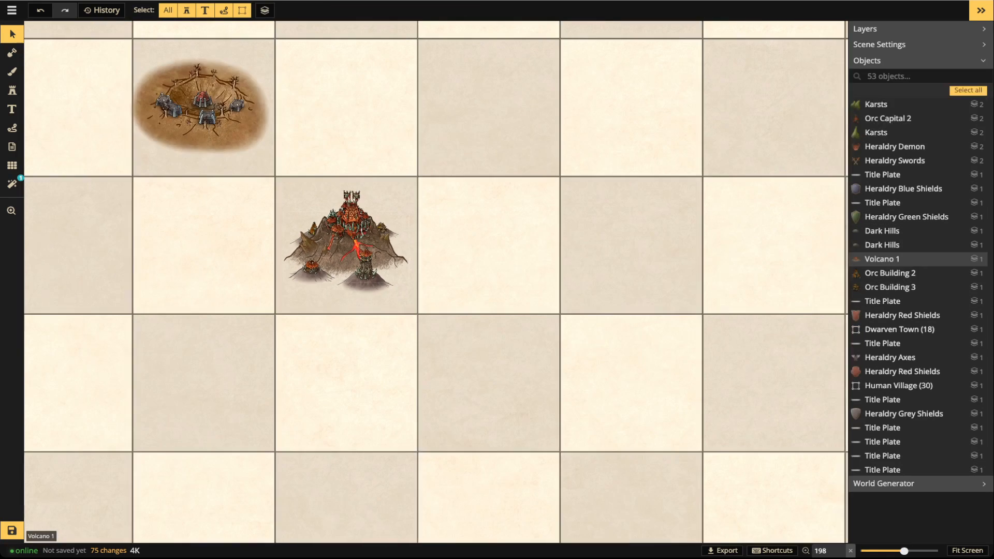
scroll(291, 249, "down", 3)
left_click_drag(291, 249, 363, 319)
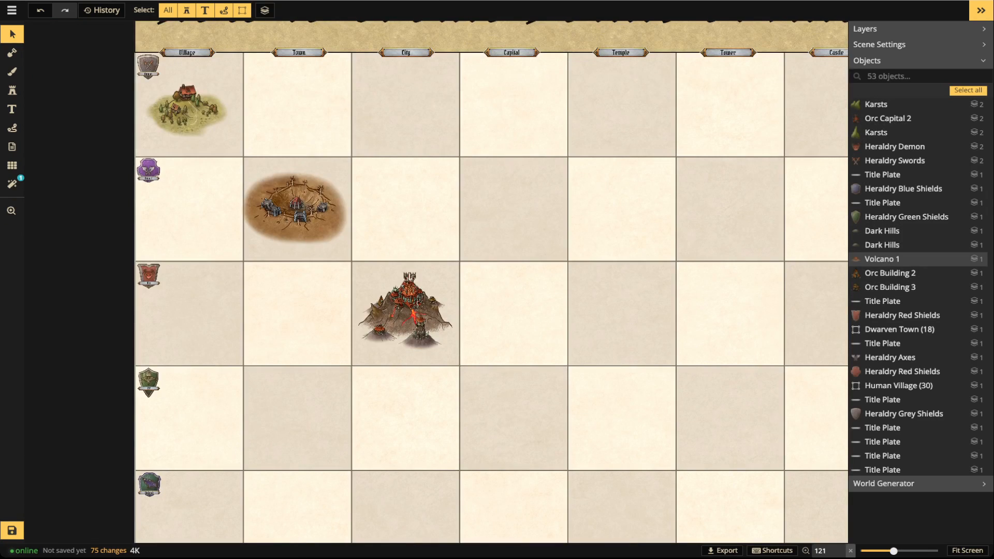
left_click_drag(421, 339, 344, 269)
scroll(332, 249, "up", 3)
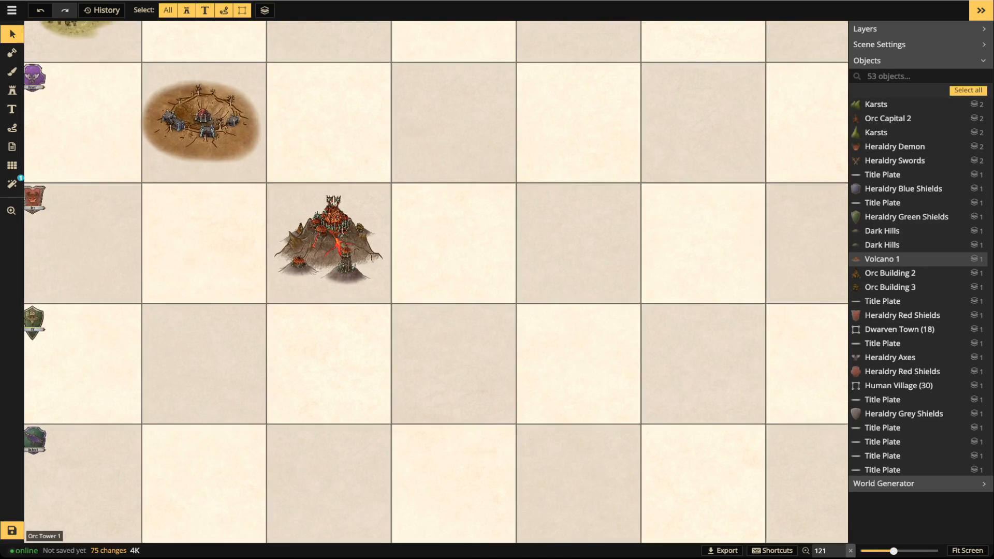
scroll(316, 256, "up", 7)
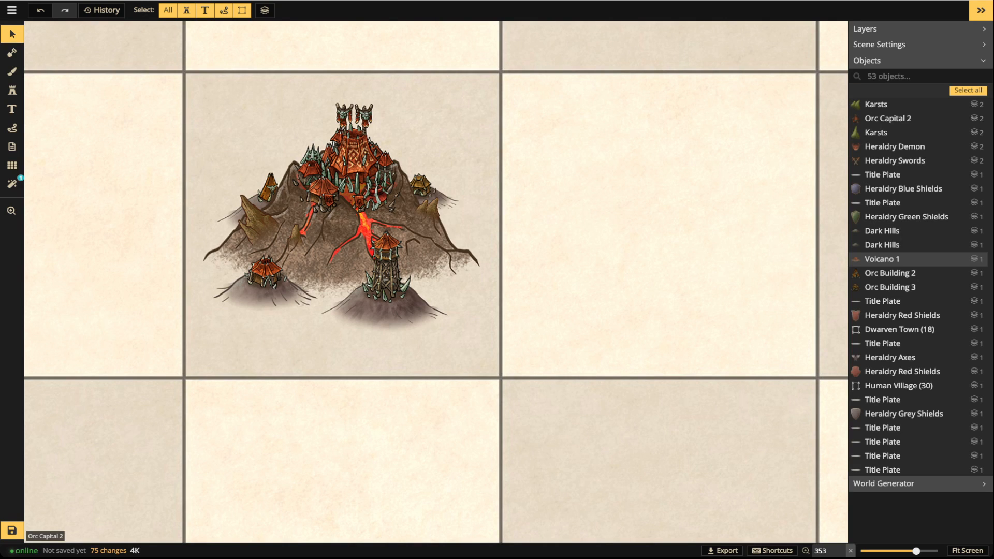
- Choose the grey-brown bridge stamp set with four variants from the stamp catalog
left_click(12, 90)
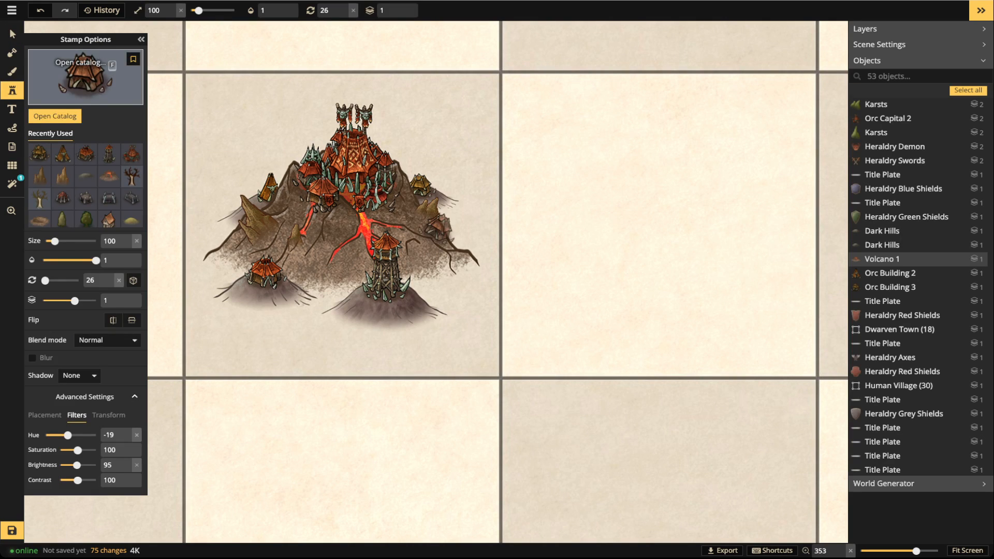
left_click(80, 77)
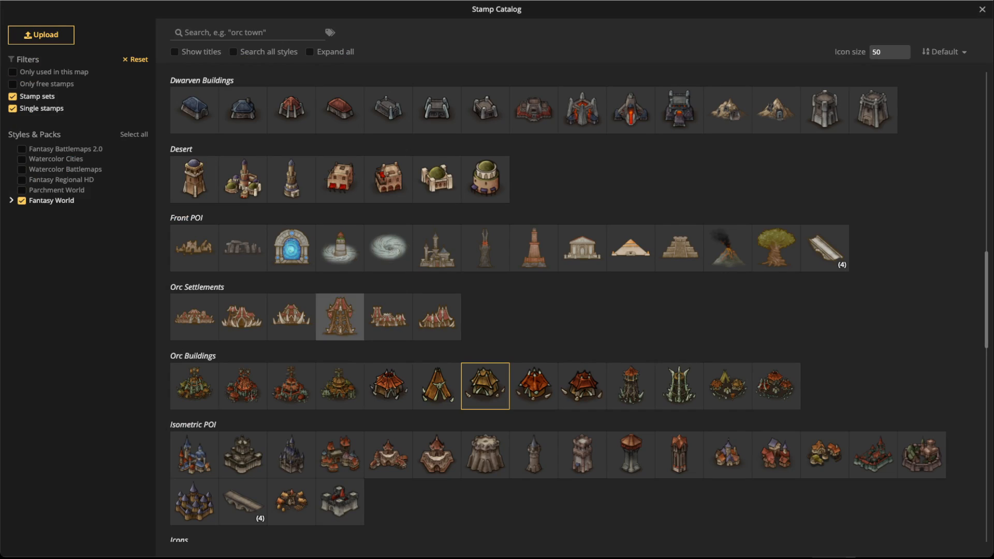
scroll(339, 316, "up", 1)
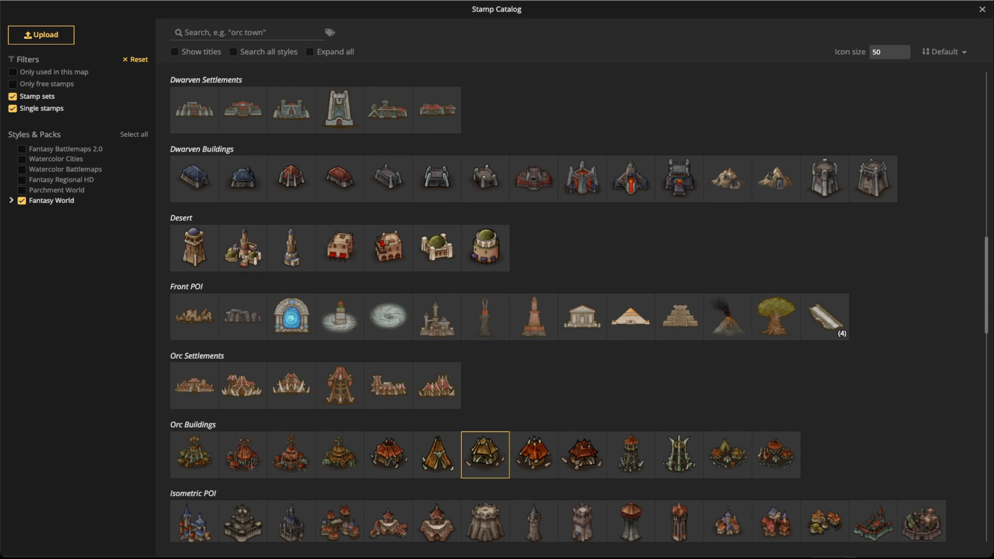
scroll(389, 454, "down", 3)
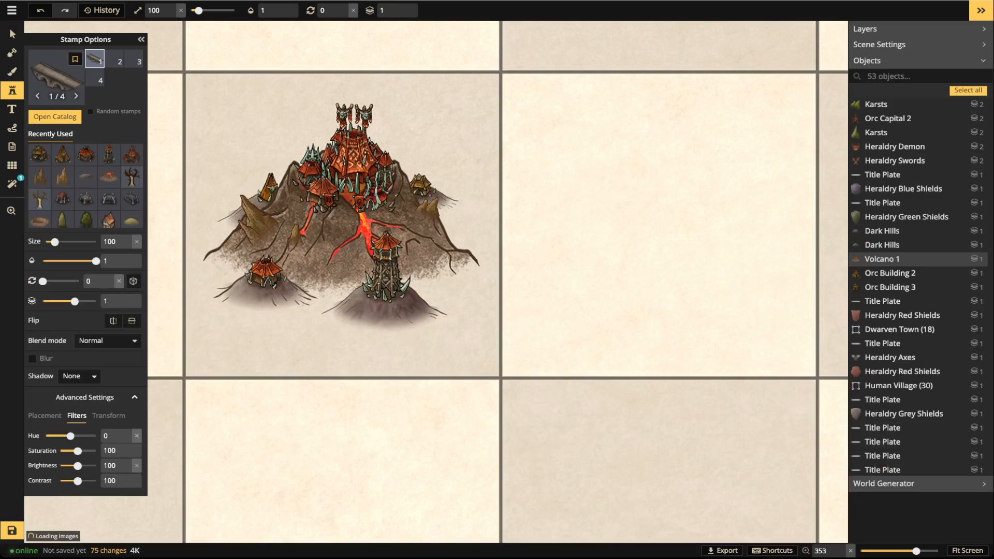
- Reduce the bridge stamp to size 60 for placement near the tower on the volcano
left_click(243, 382)
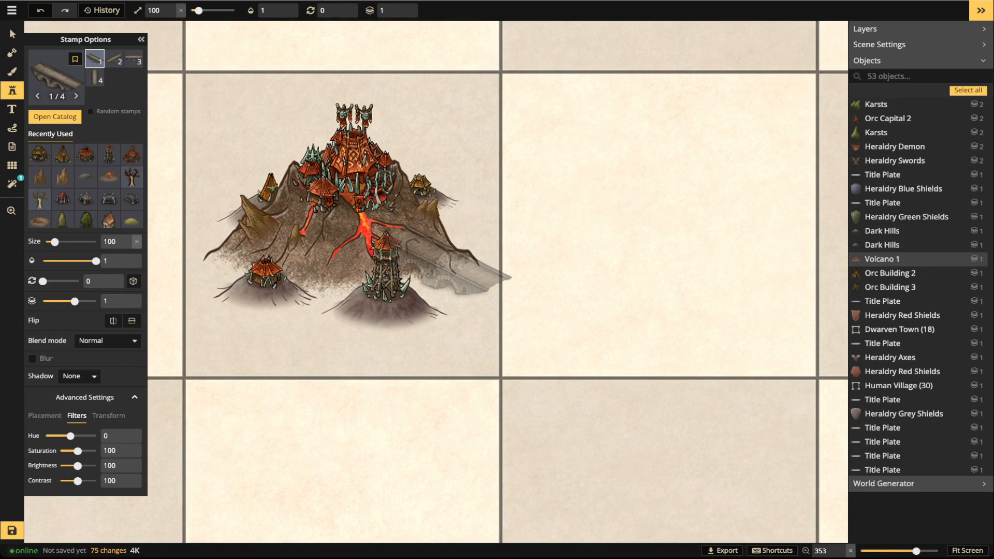
scroll(450, 266, "up", 1)
scroll(452, 269, "up", 6)
key("bracketleft")
key("bracketleft")
key("bracketleft")
key("bracketleft")
- Try bridge variant 1 at 30° and 0°, and variant 2 at 330°, beside the Orc tower
key("period")
key("period")
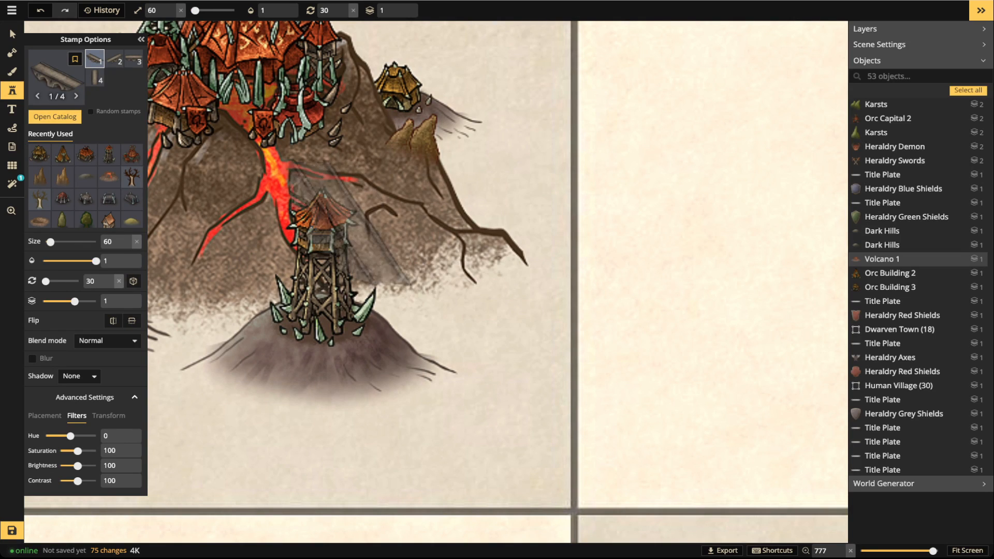
key("comma")
key("comma")
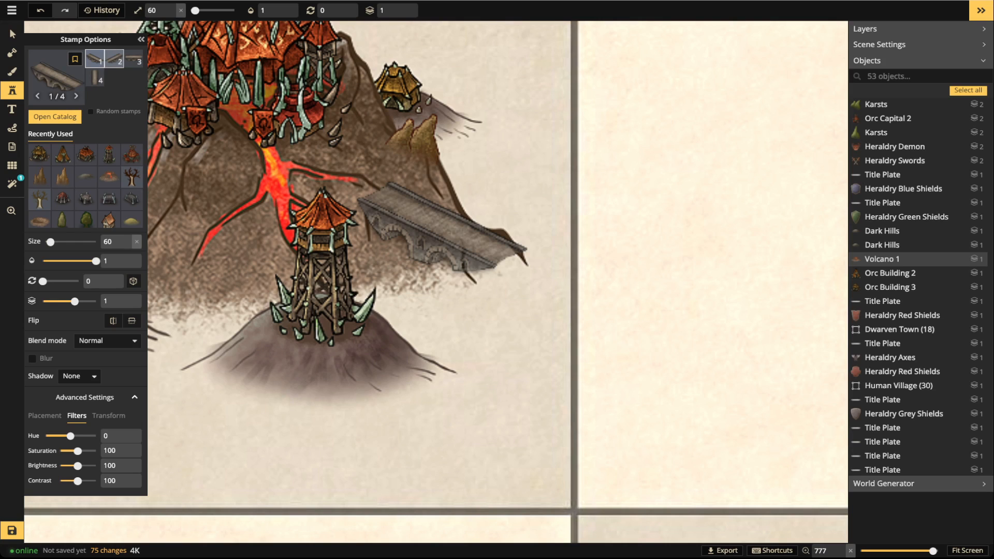
left_click(114, 59)
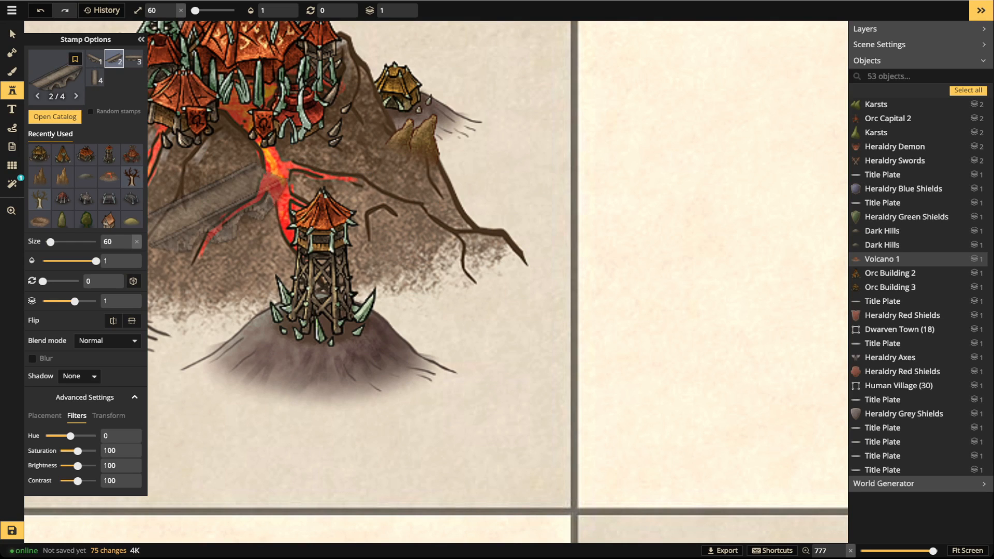
key("comma")
key("comma")
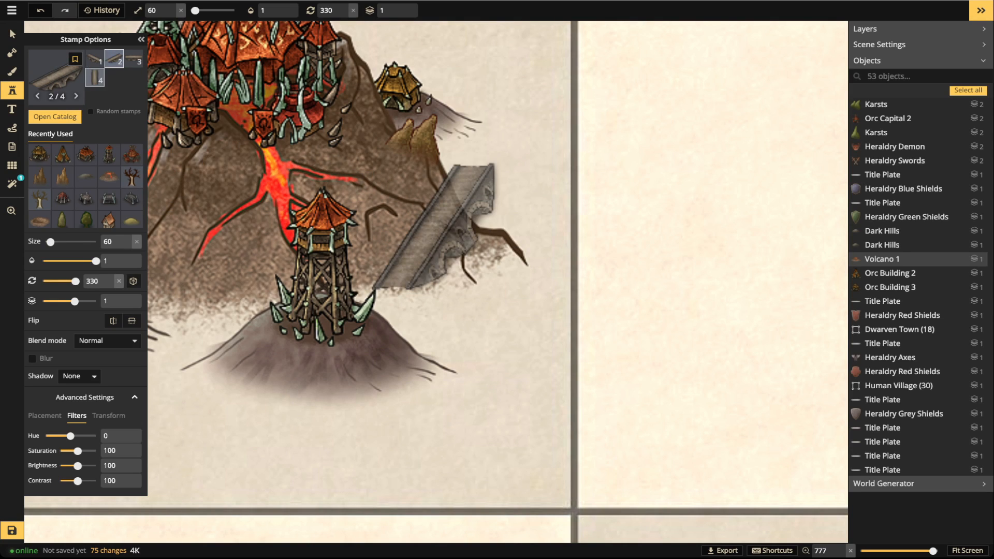
- Place three stamps of bridge variant 4 at rotation 0, running from the Orc capital down the volcano to the tower hill
left_click(94, 78)
key("period")
key("period")
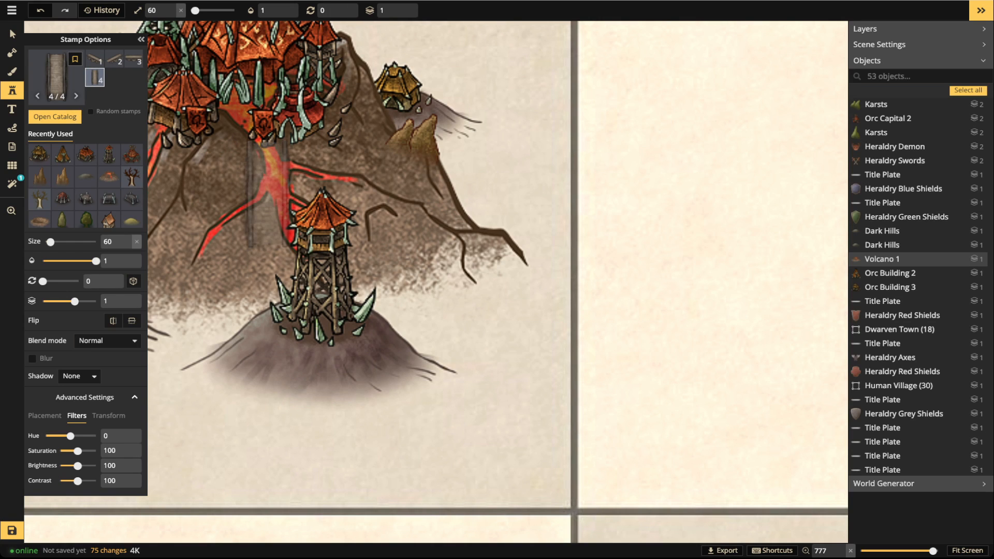
scroll(264, 187, "down", 1)
left_click_drag(264, 190, 402, 257)
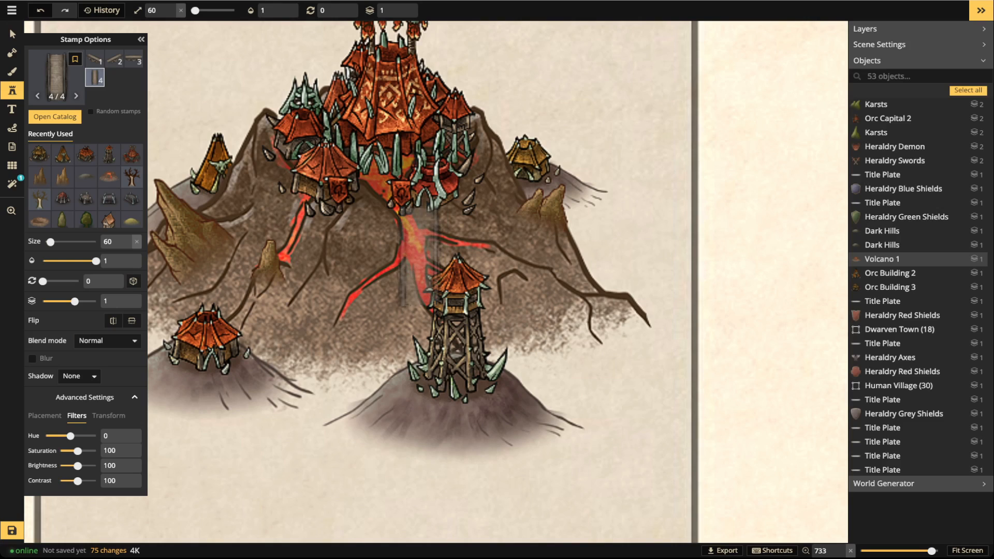
left_click(420, 258)
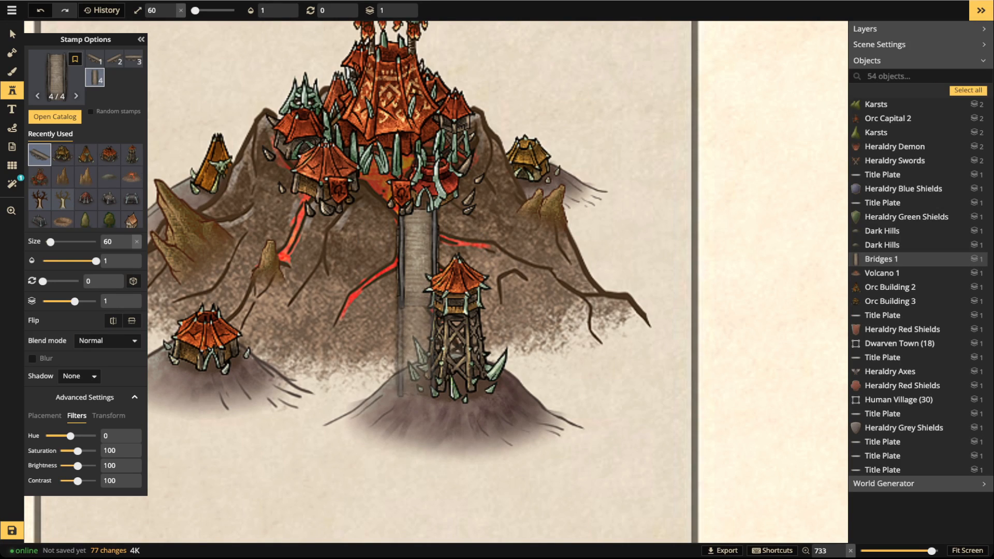
left_click(418, 346)
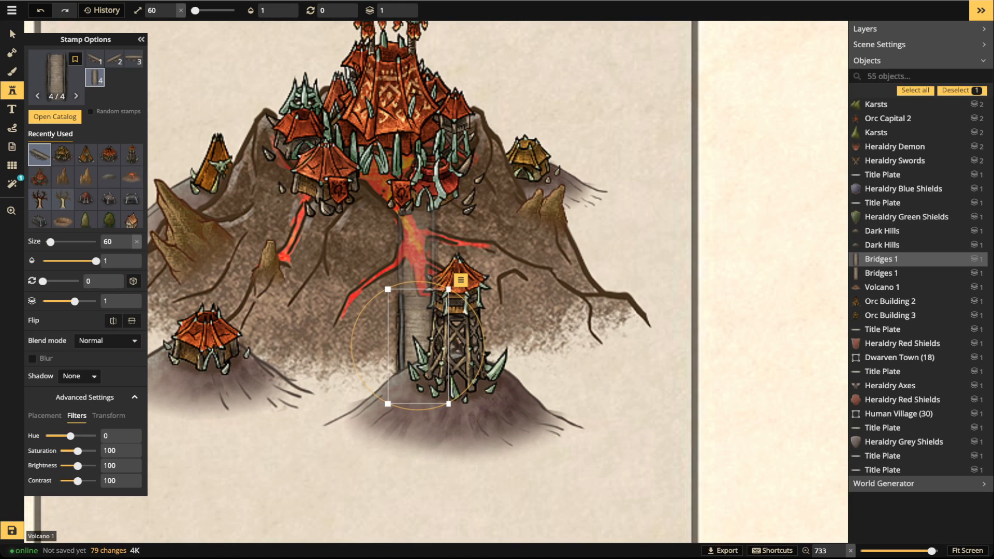
left_click(417, 259)
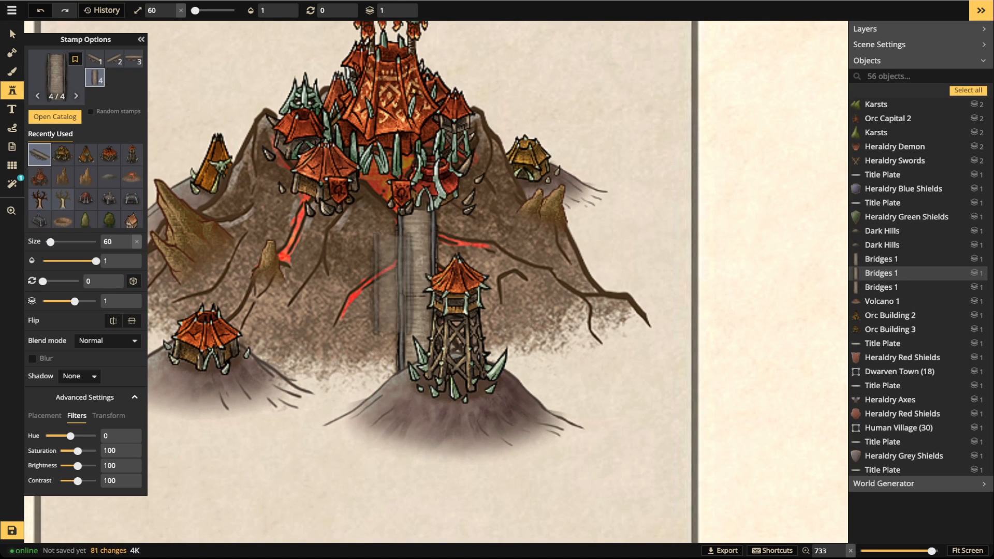
- Select all the stamps that make up the Orc city, including the volcano, hills, karsts, buildings and bridges
left_click(12, 34)
left_click(417, 254)
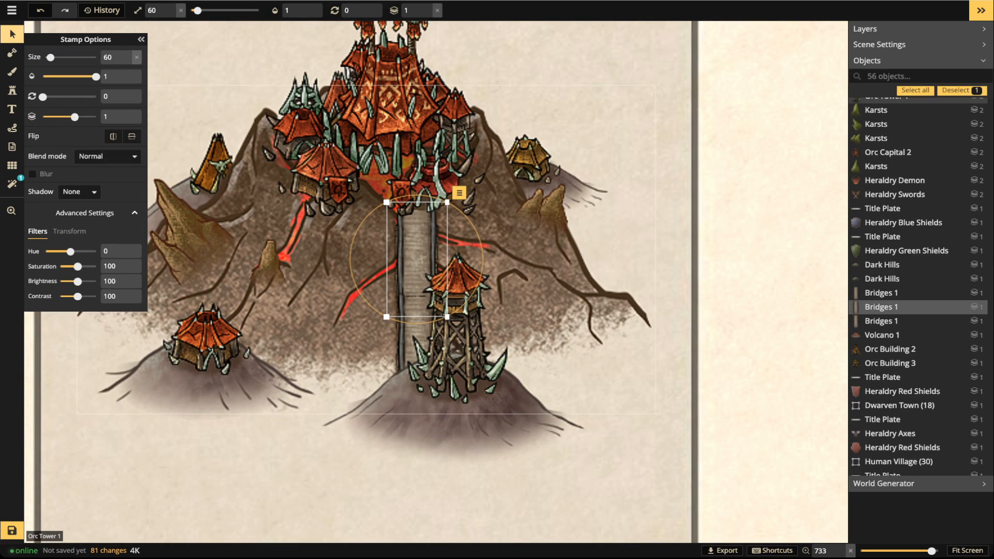
key("Escape")
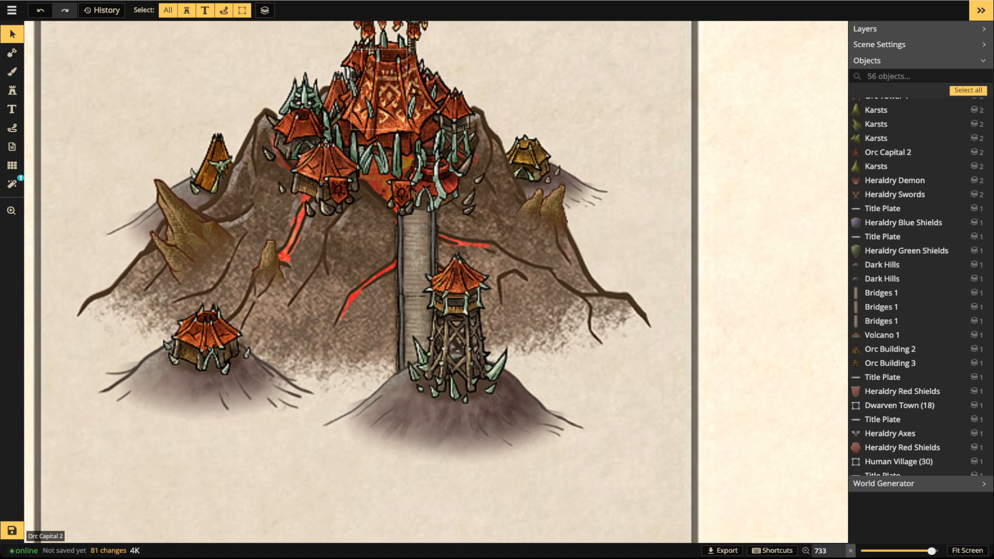
scroll(394, 207, "down", 4)
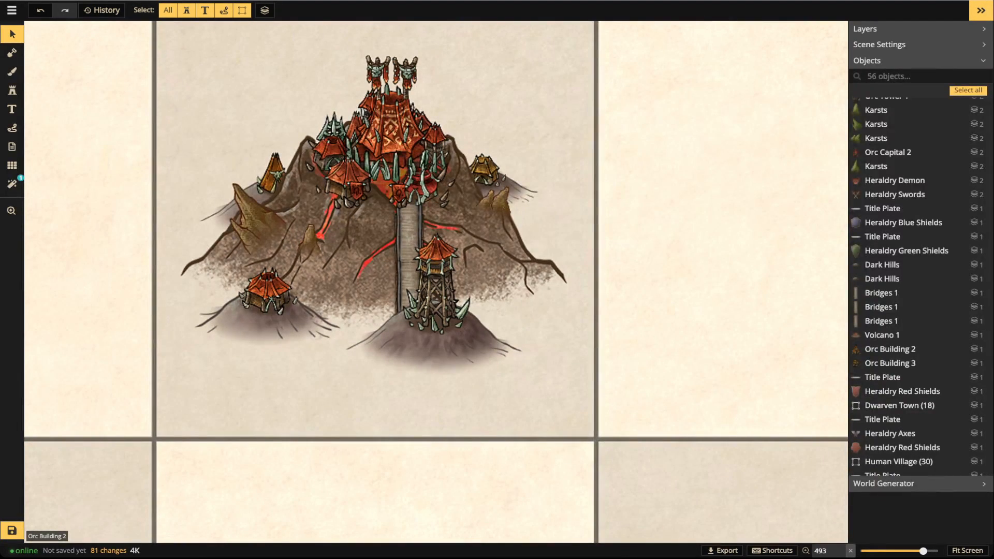
left_click_drag(249, 121, 513, 347)
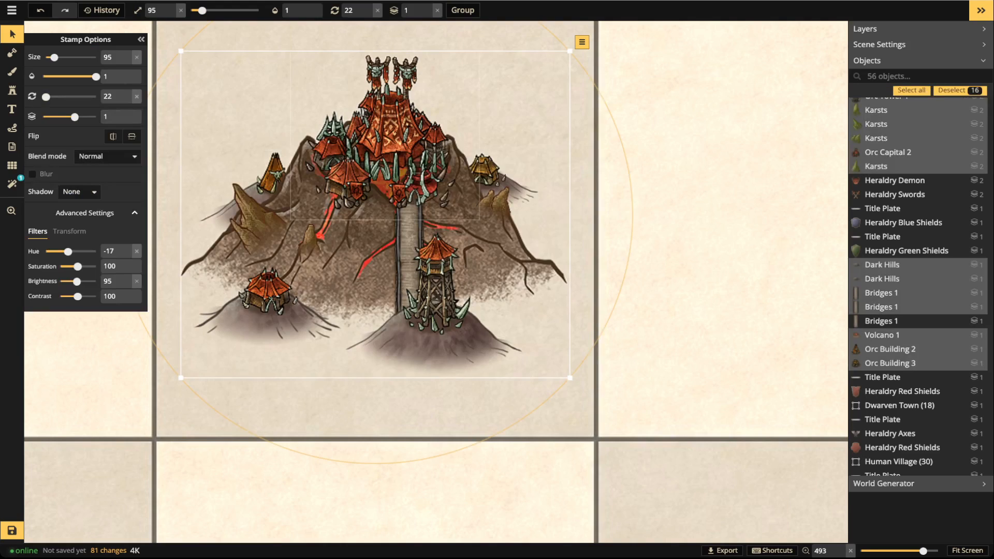